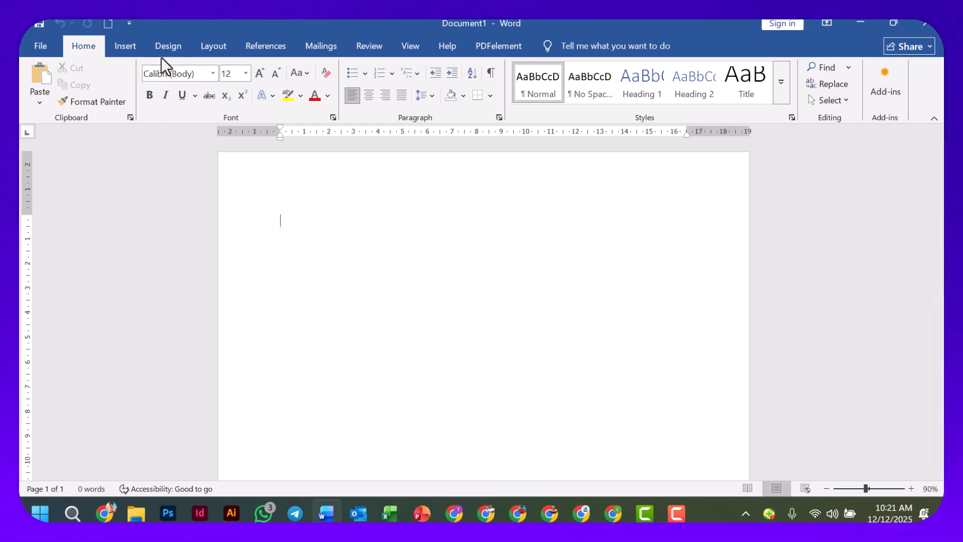
double_click(150, 32)
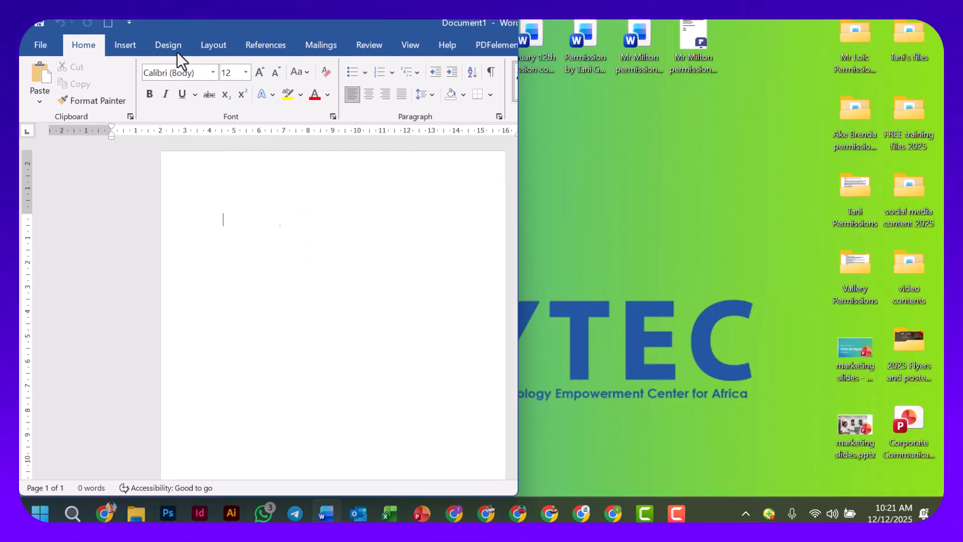
left_click(504, 43)
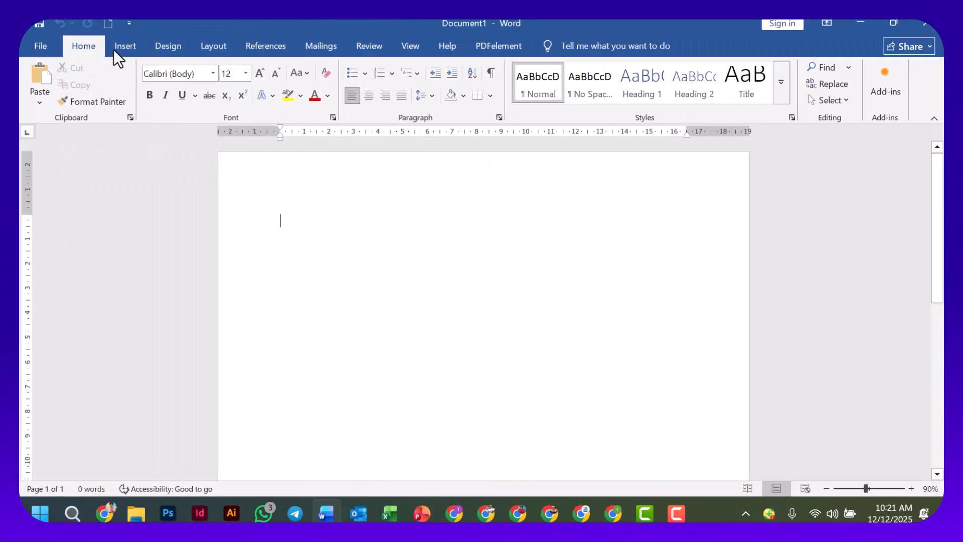
Start a custom watermark for the blank document and choose the picture watermark option.
left_click(169, 47)
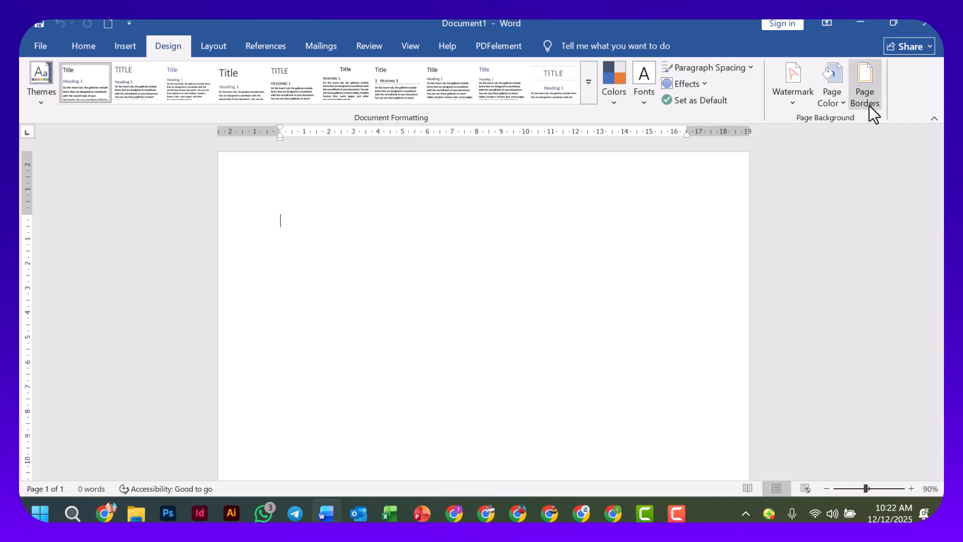
left_click(791, 104)
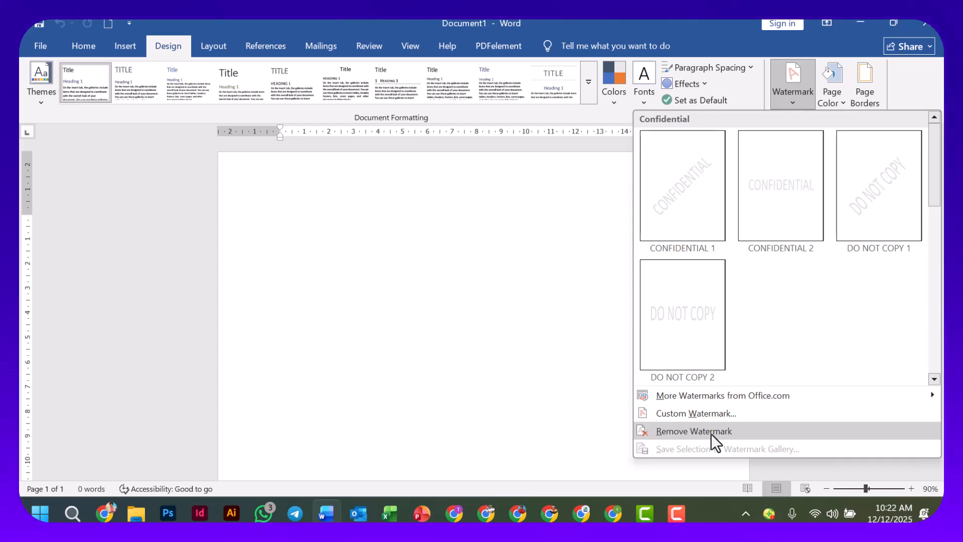
left_click(710, 415)
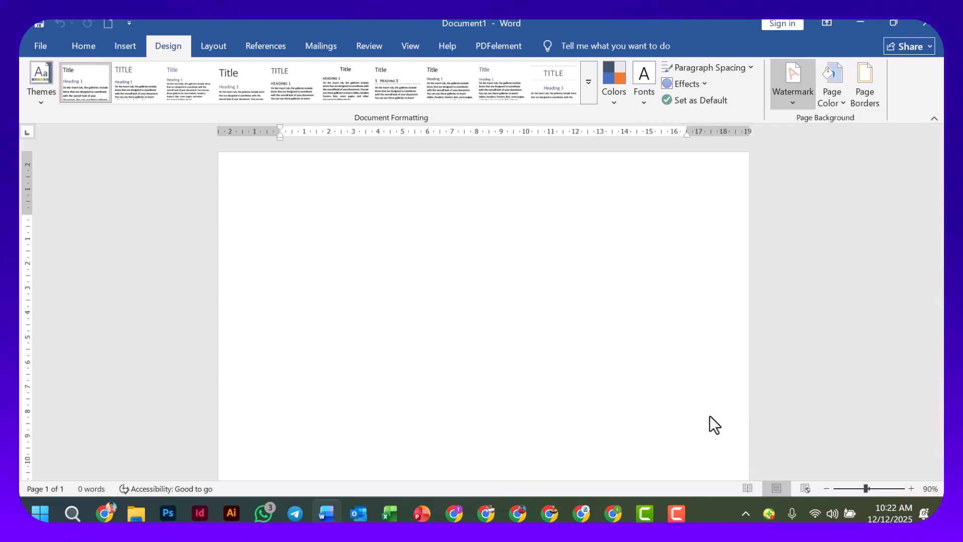
left_click_drag(602, 145, 518, 169)
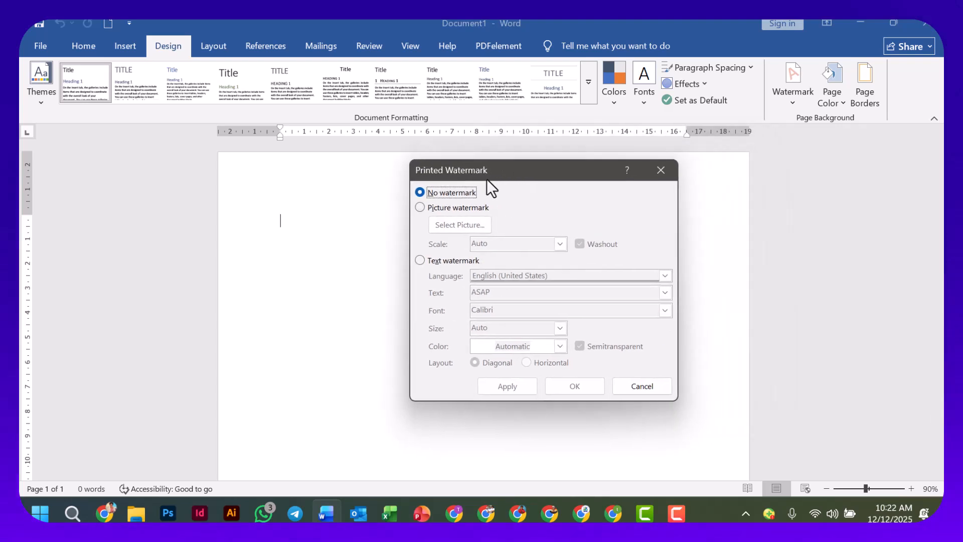
left_click_drag(501, 171, 528, 173)
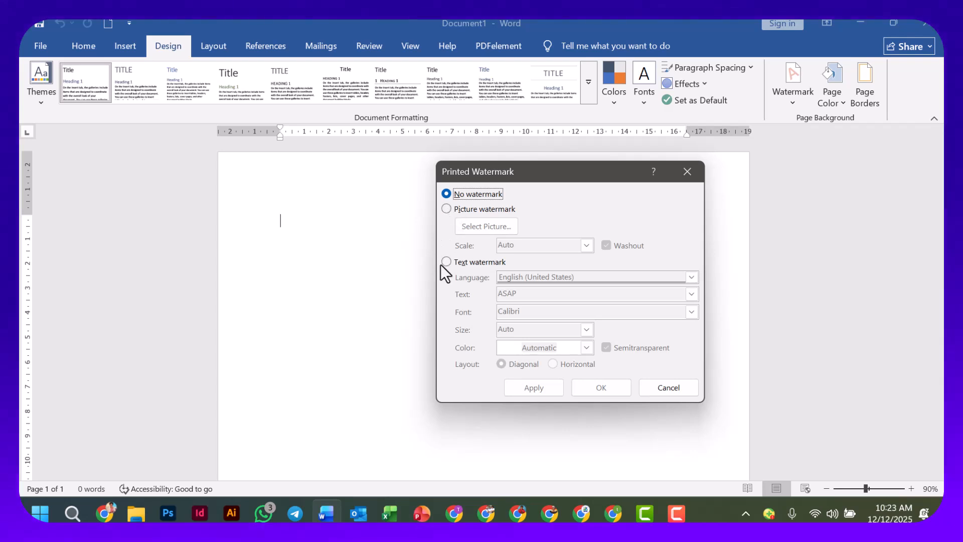
left_click(445, 209)
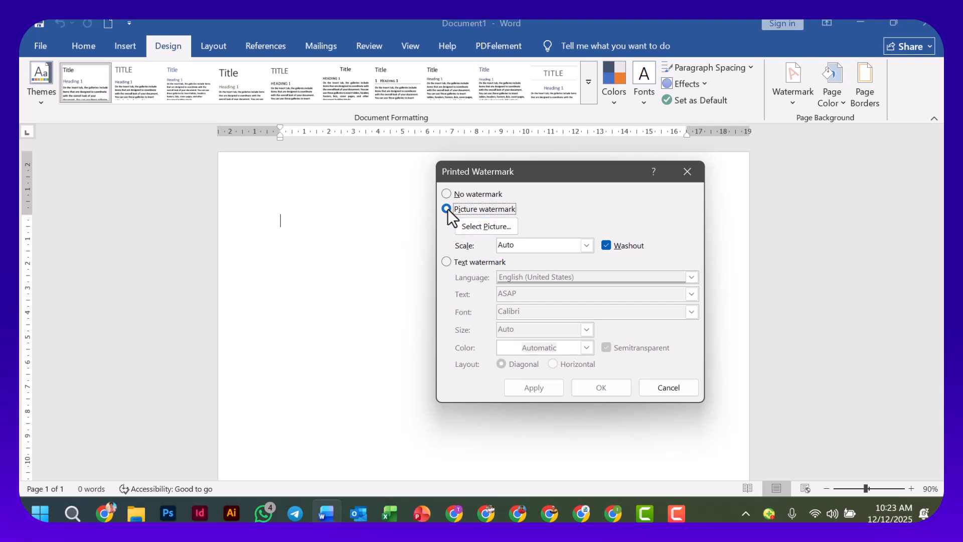
left_click(446, 195)
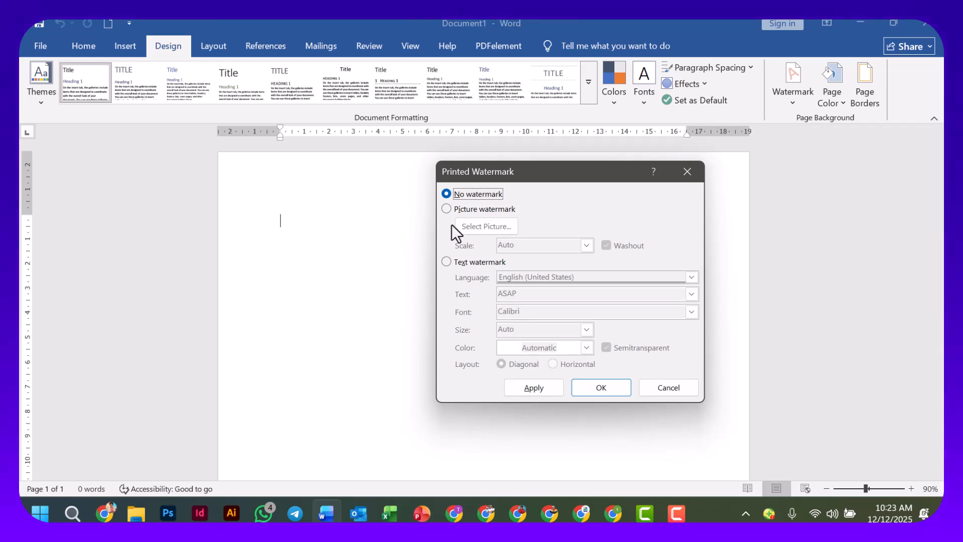
left_click(446, 209)
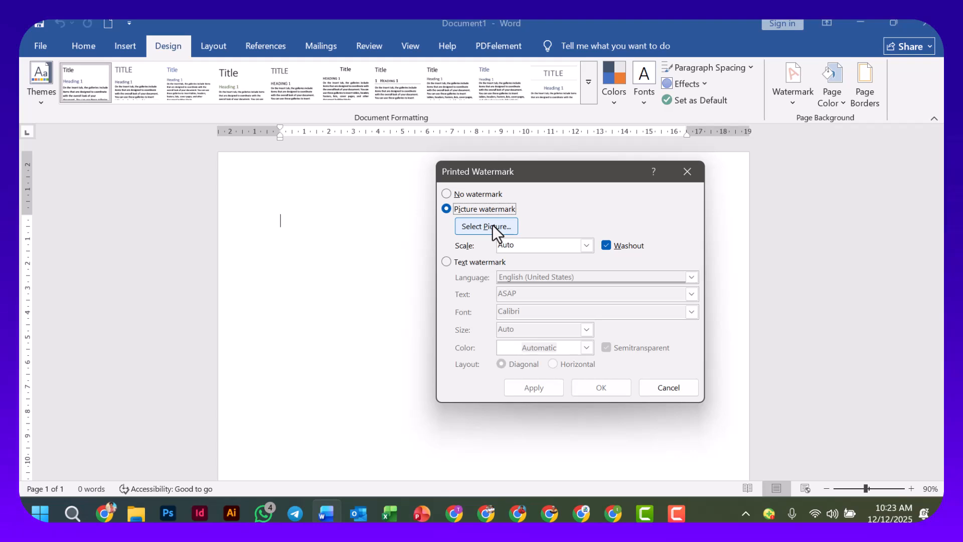
Select the VTI-GATE logo file Asset_21_72x-100-removebg-preview (1).png from the Downloads folder as the watermark picture.
left_click(492, 226)
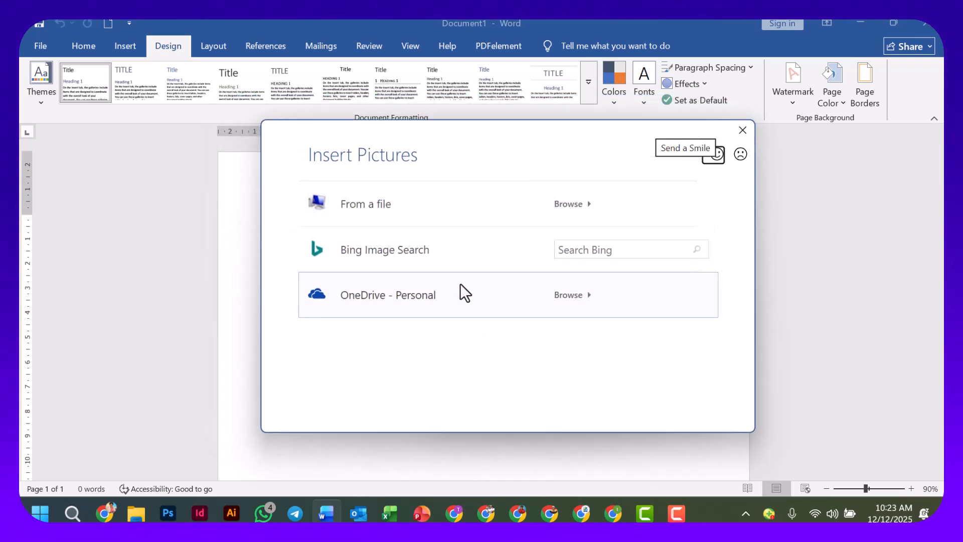
left_click(374, 216)
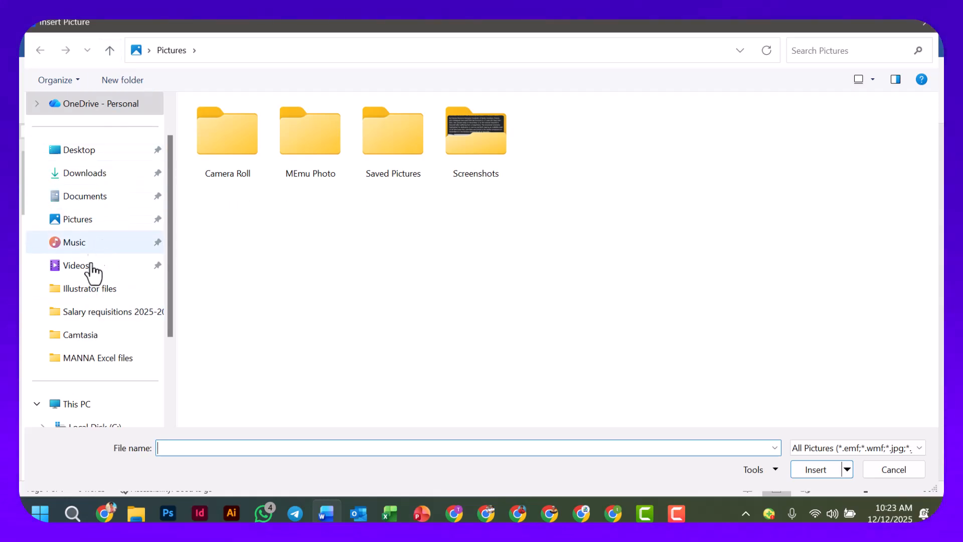
left_click(93, 155)
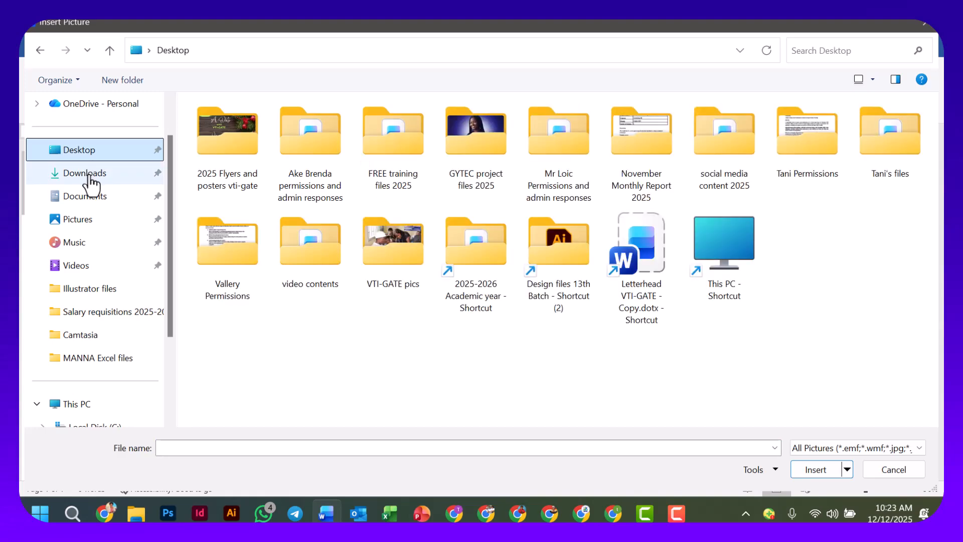
left_click(90, 175)
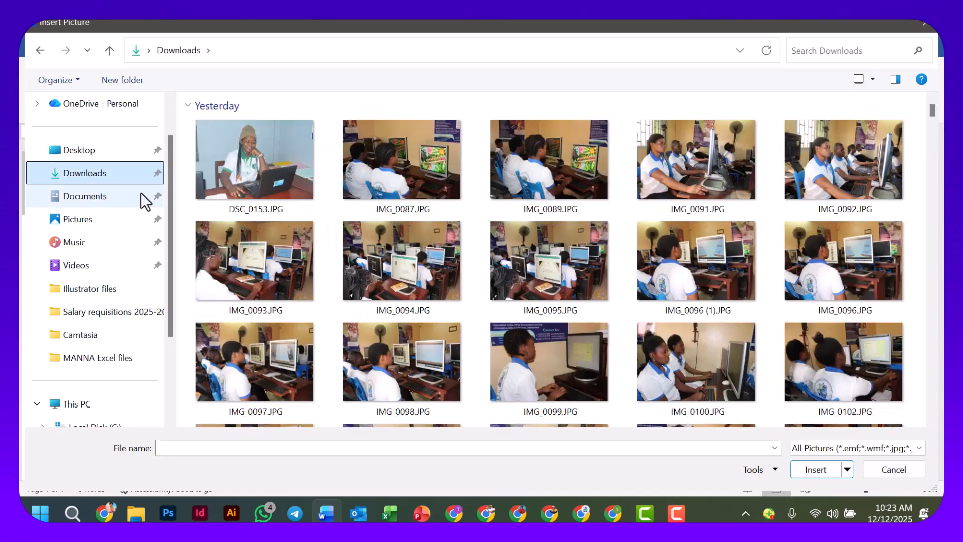
scroll(404, 236, "down", 2)
scroll(404, 239, "down", 15)
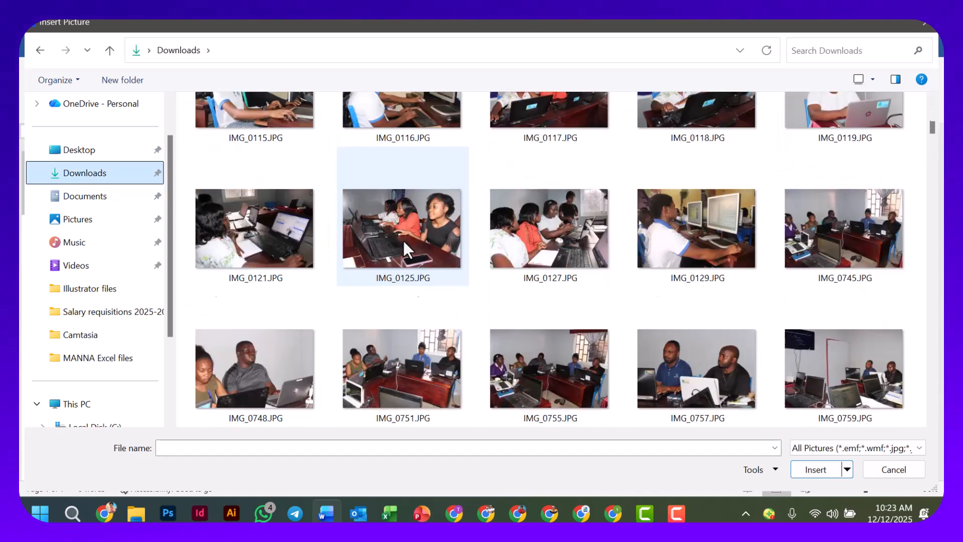
scroll(404, 242, "down", 20)
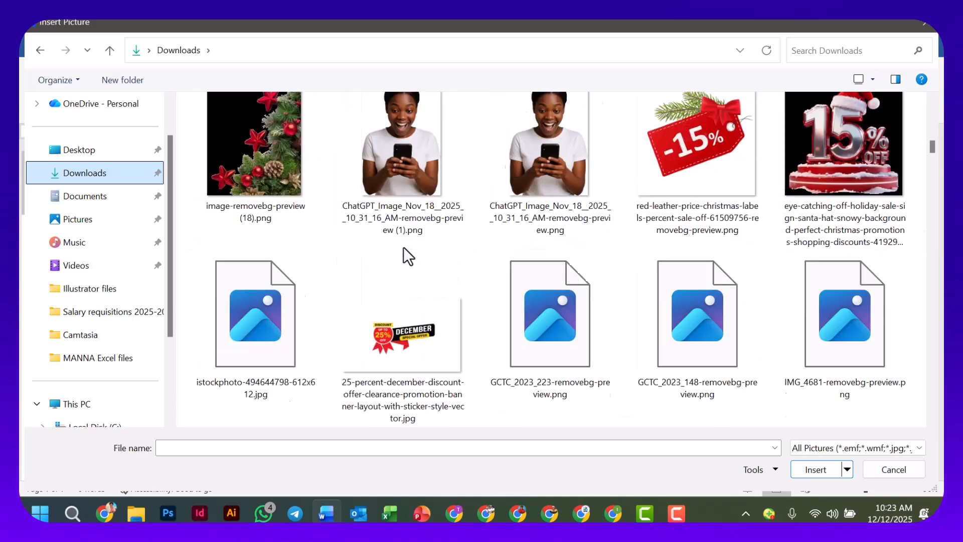
scroll(403, 247, "down", 10)
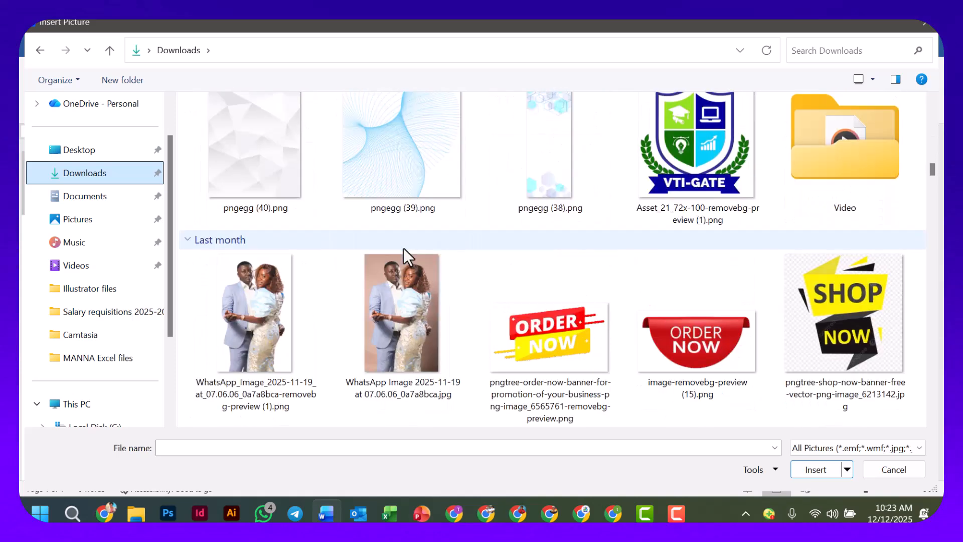
scroll(732, 163, "up", 3)
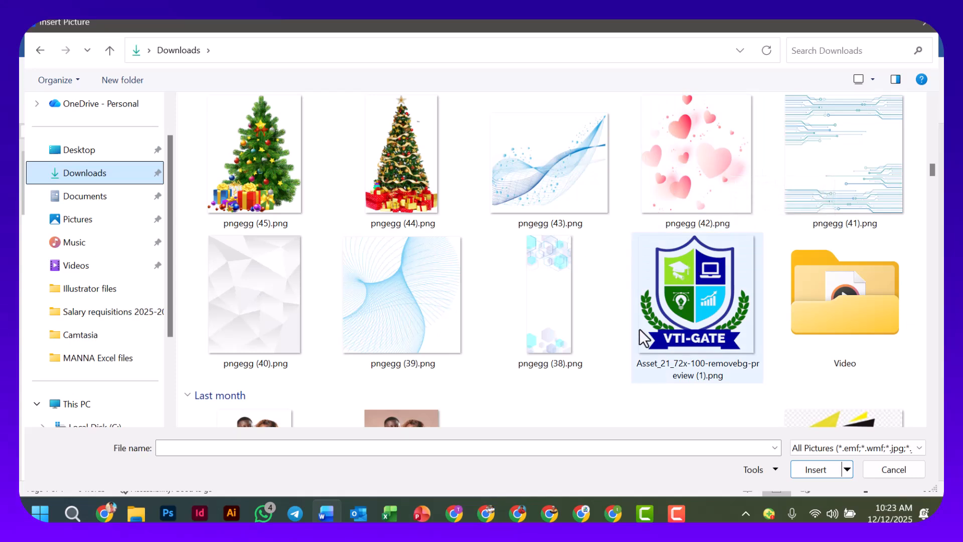
left_click(687, 318)
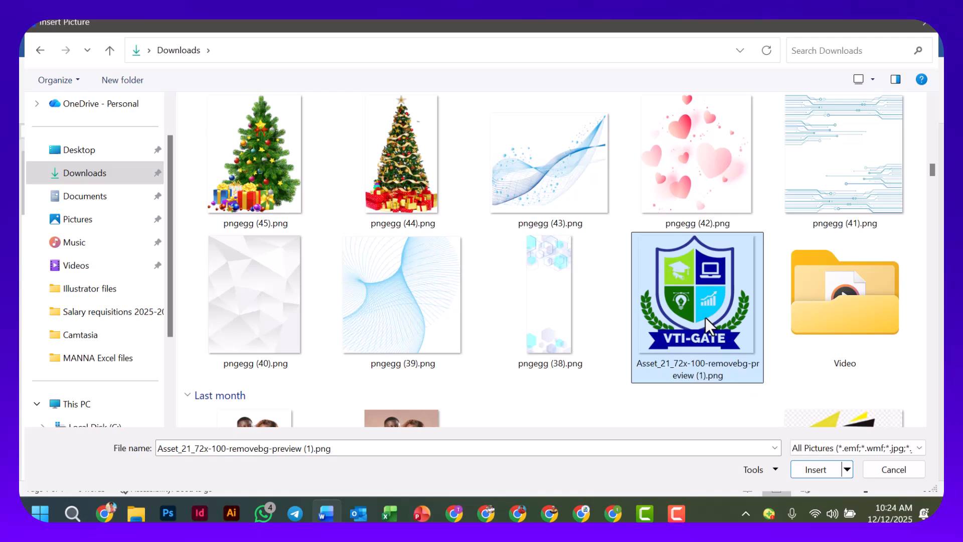
left_click(817, 471)
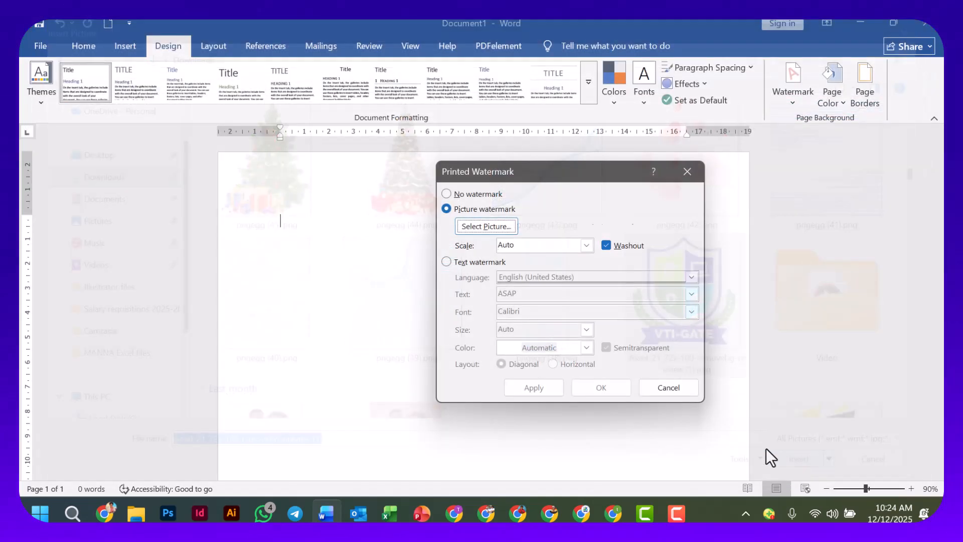
Set the picture watermark's scale to 100% with washout, apply it to the page, and close the watermark settings.
left_click_drag(553, 176, 621, 189)
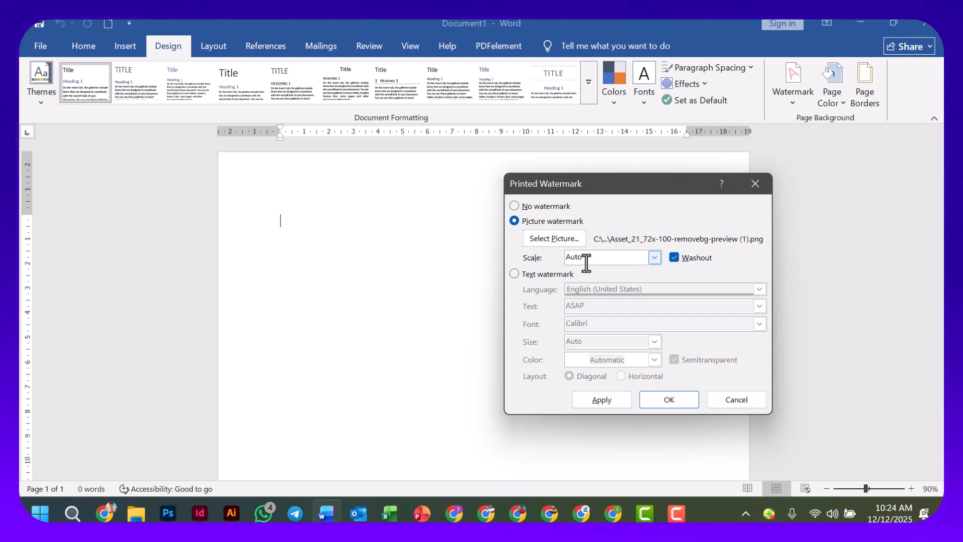
left_click(657, 258)
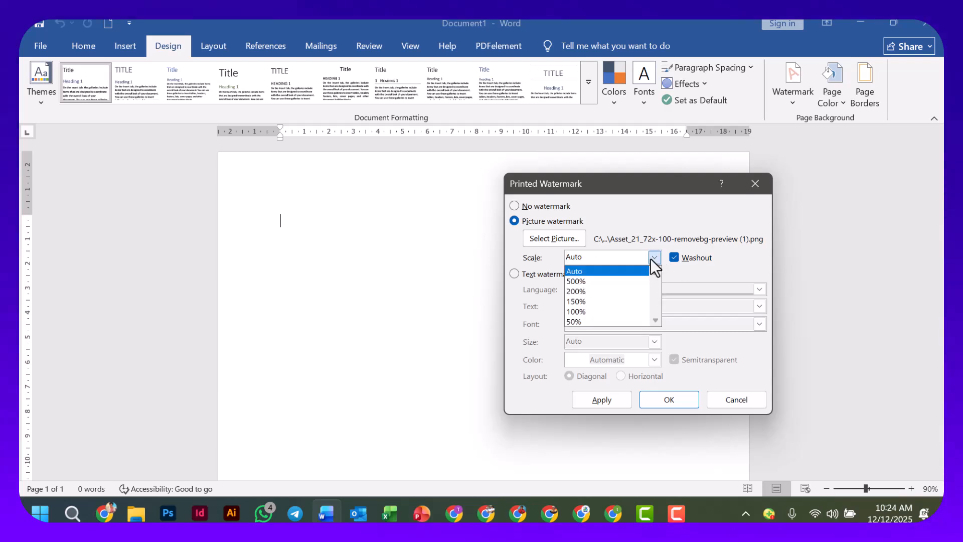
left_click(598, 311)
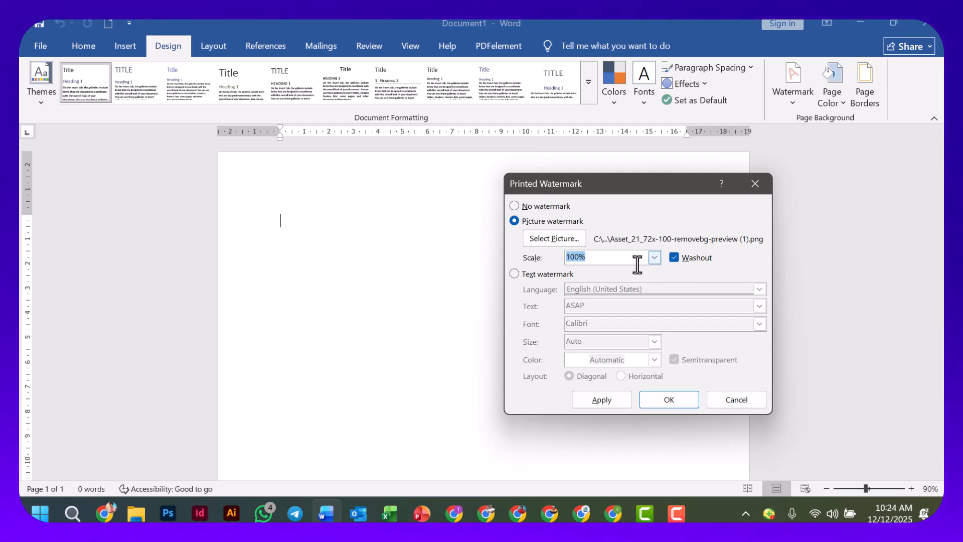
left_click(673, 257)
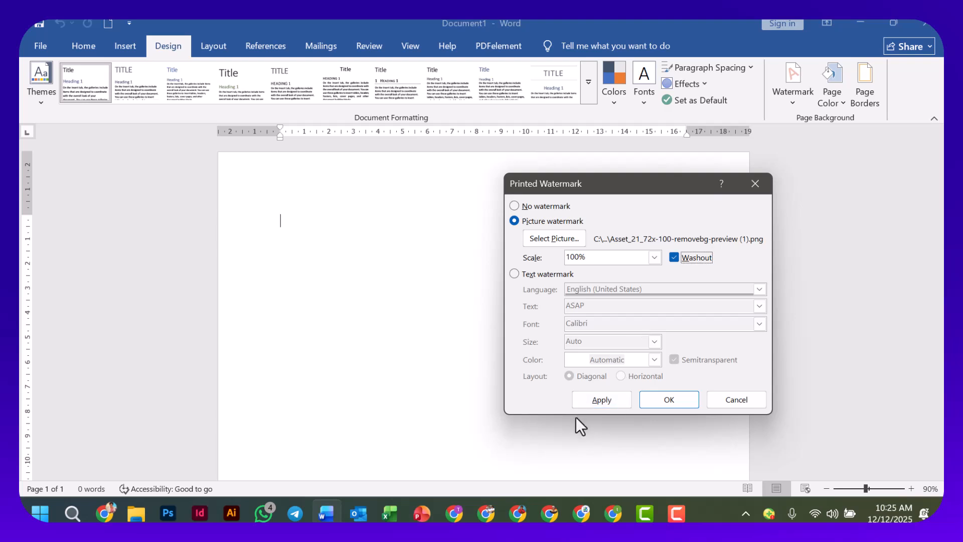
left_click(597, 402)
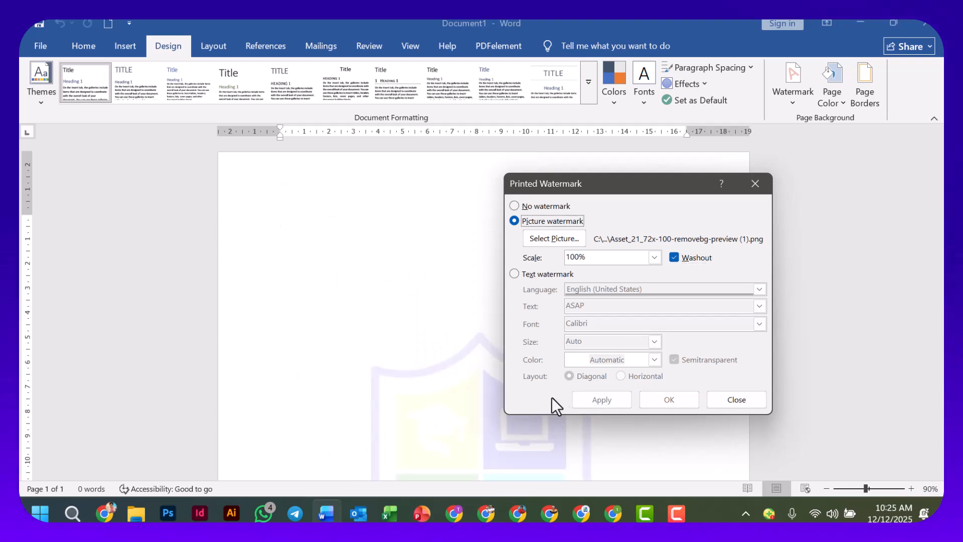
left_click(739, 399)
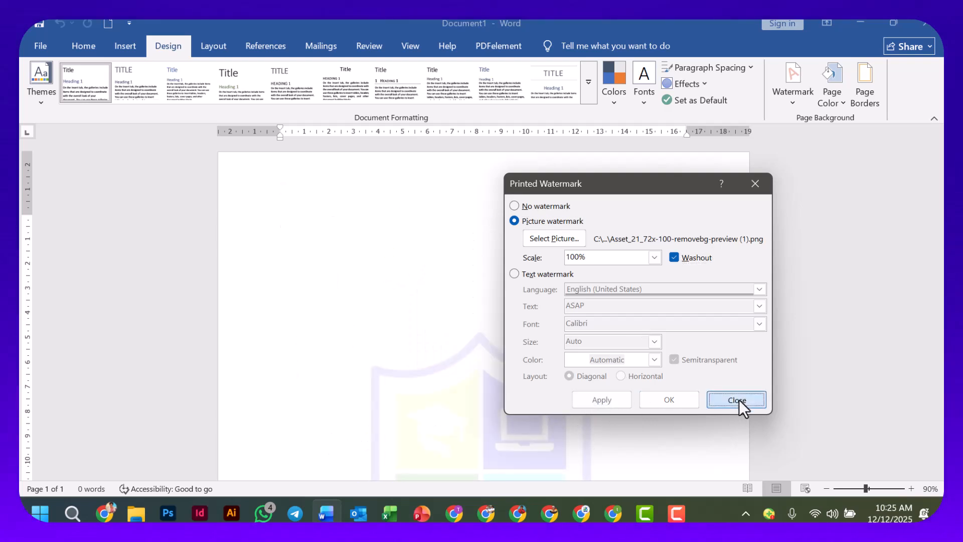
Reopen the custom watermark settings and apply a scale of 50% to the existing logo watermark.
scroll(439, 369, "down", 4)
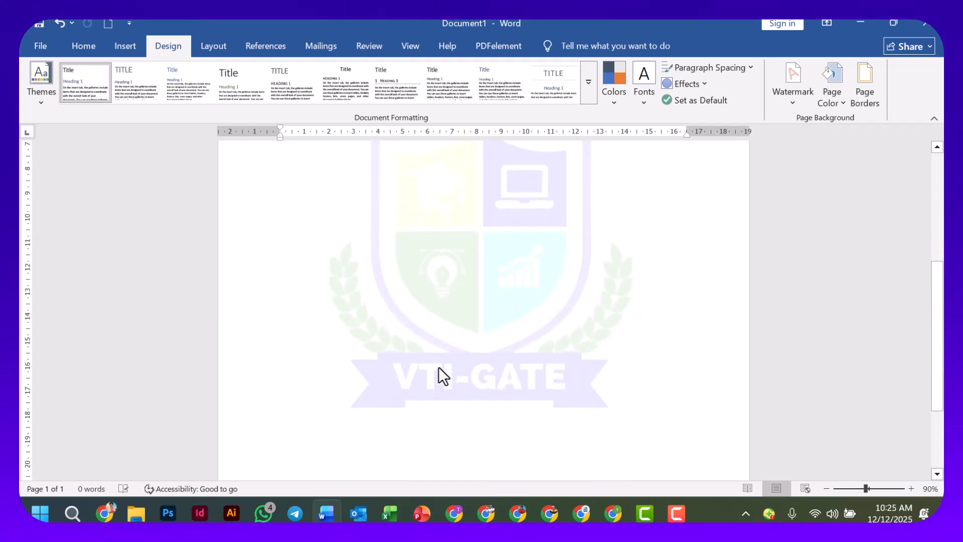
scroll(471, 377, "down", 6, "ctrl")
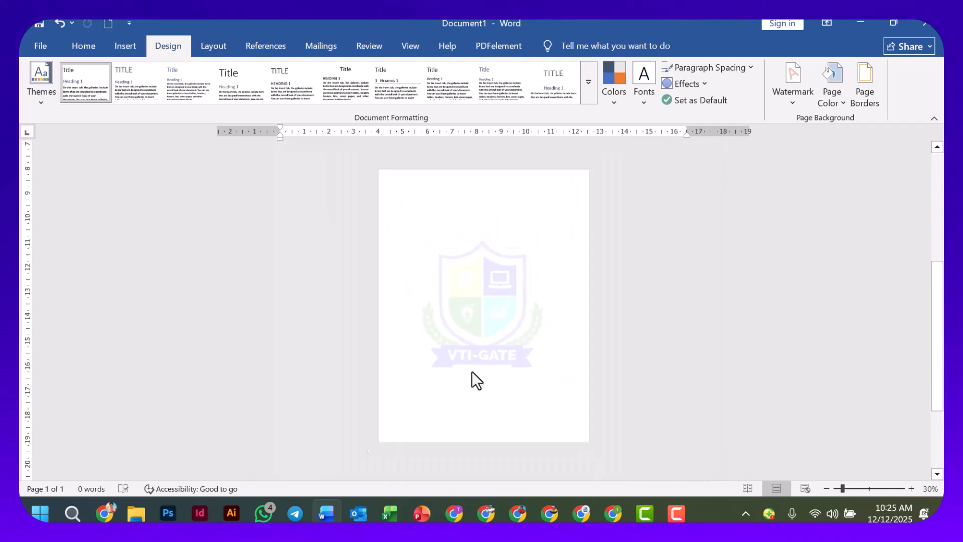
scroll(486, 364, "up", 1, "ctrl")
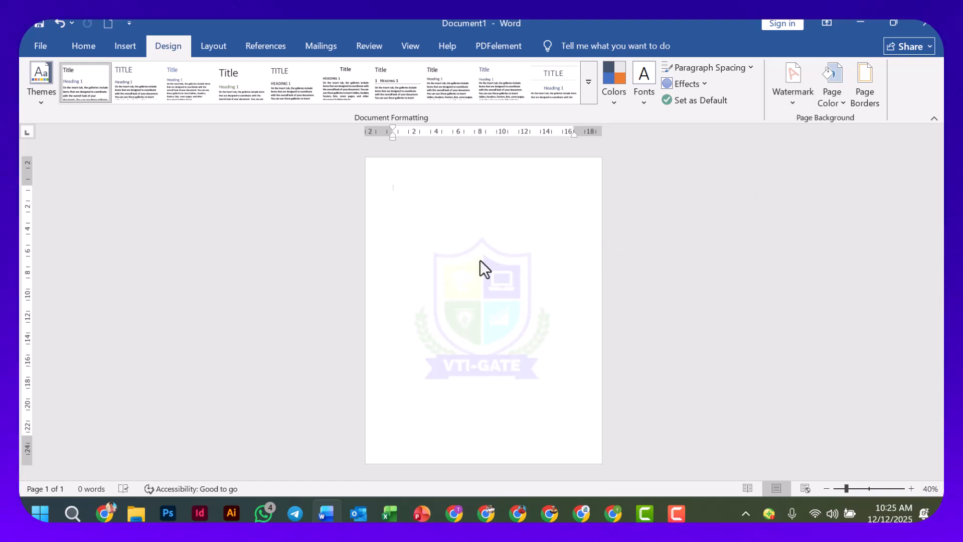
left_click(793, 104)
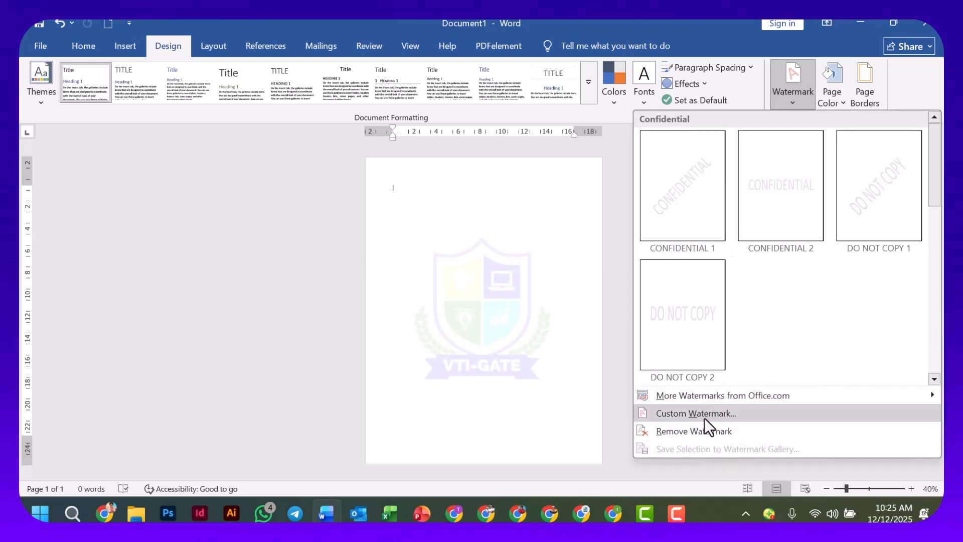
left_click(705, 418)
left_click_drag(652, 184, 762, 163)
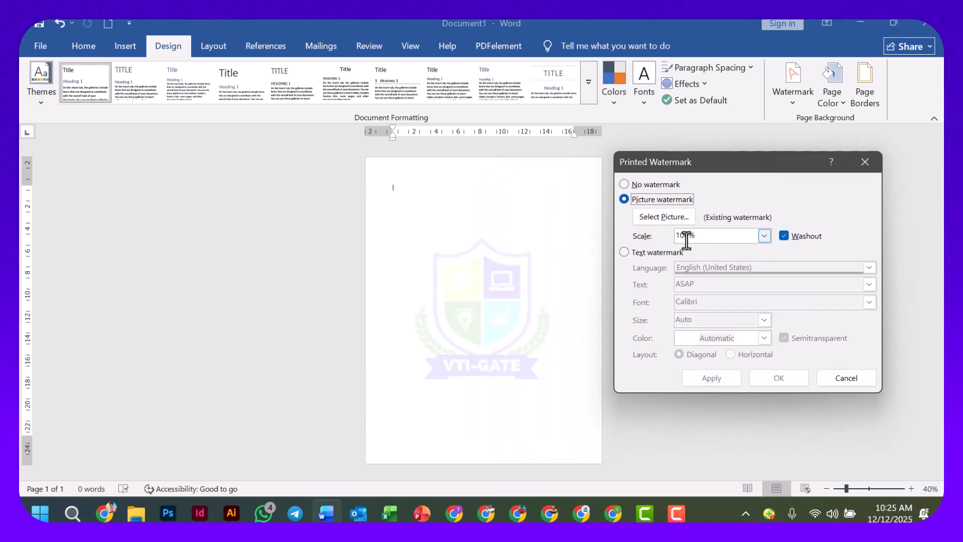
left_click(762, 236)
left_click(697, 301)
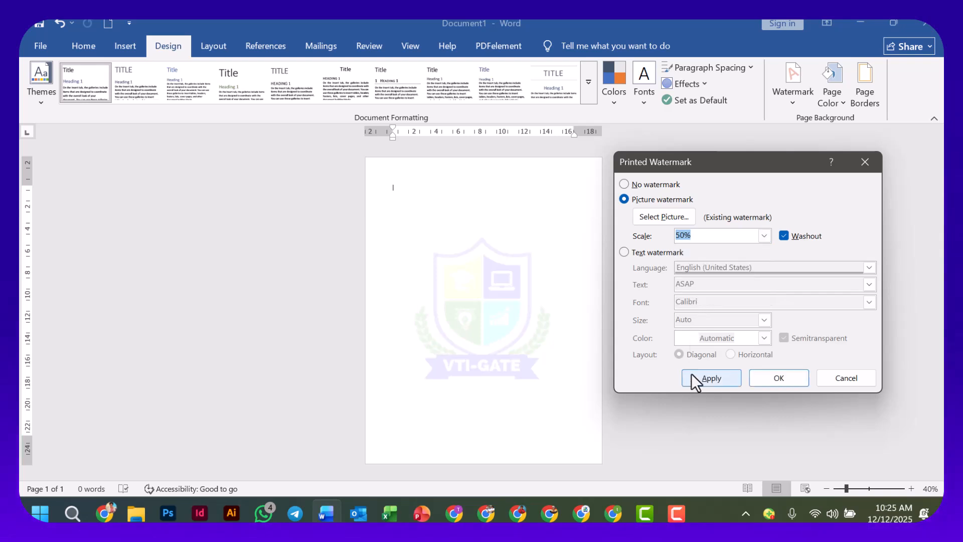
left_click(704, 380)
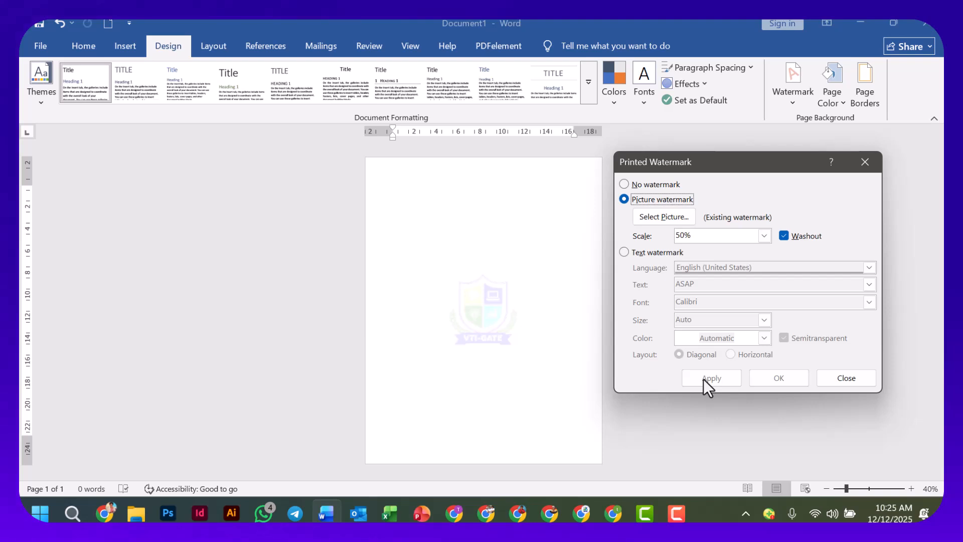
Set the logo watermark's scale to Auto and apply it to the page.
left_click(763, 236)
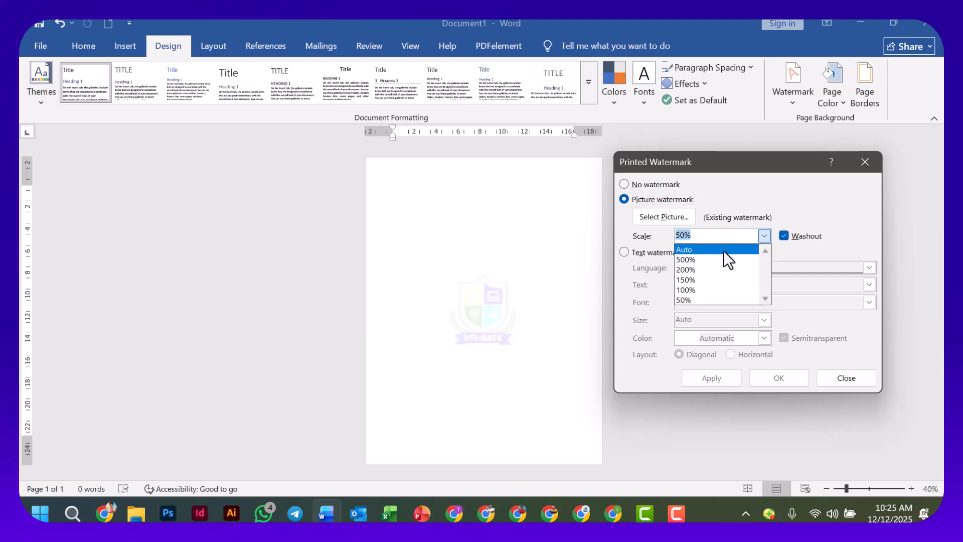
left_click(717, 246)
left_click(718, 380)
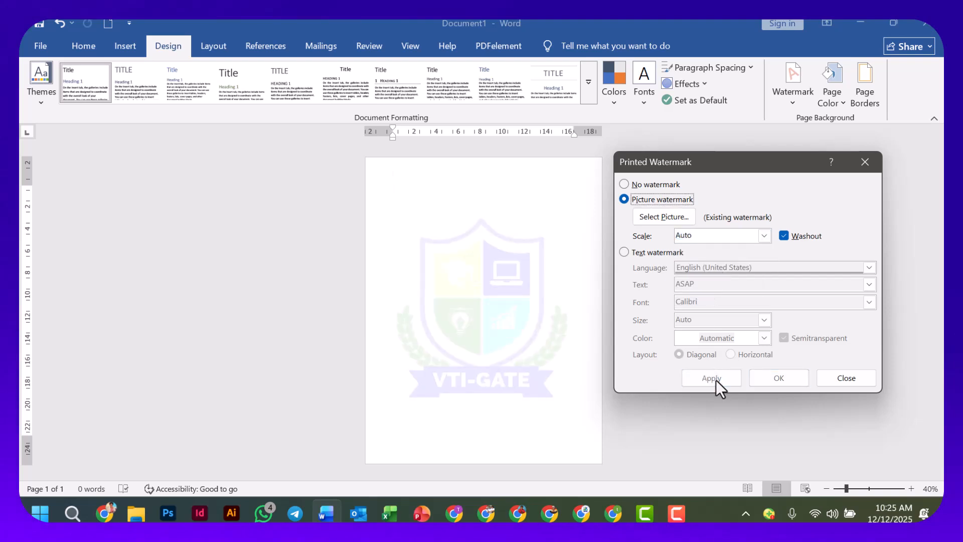
Set the logo watermark's scale to 50% and apply it to the page.
left_click(763, 236)
left_click(691, 267)
left_click(763, 235)
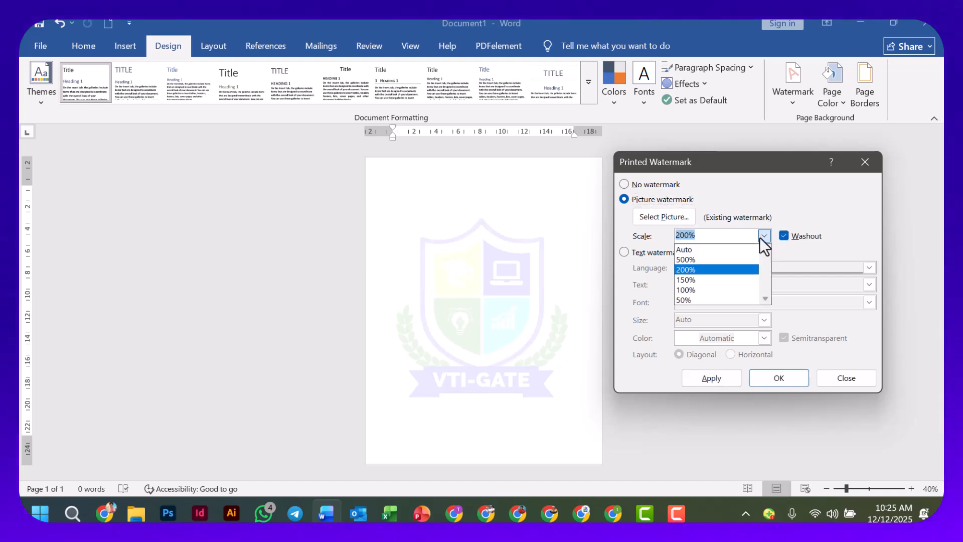
left_click(703, 301)
left_click(703, 376)
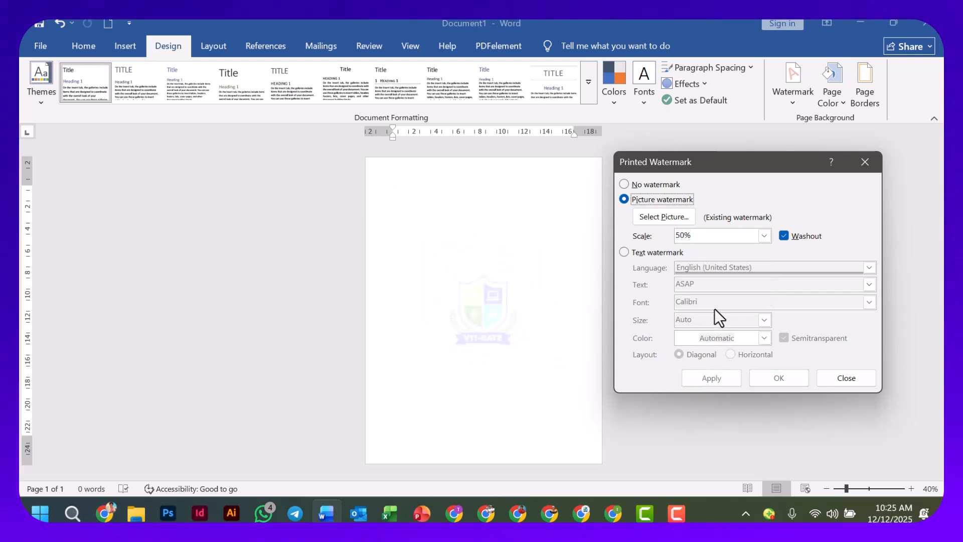
Apply the logo watermark without the washout effect, and restore washout on it.
left_click(782, 234)
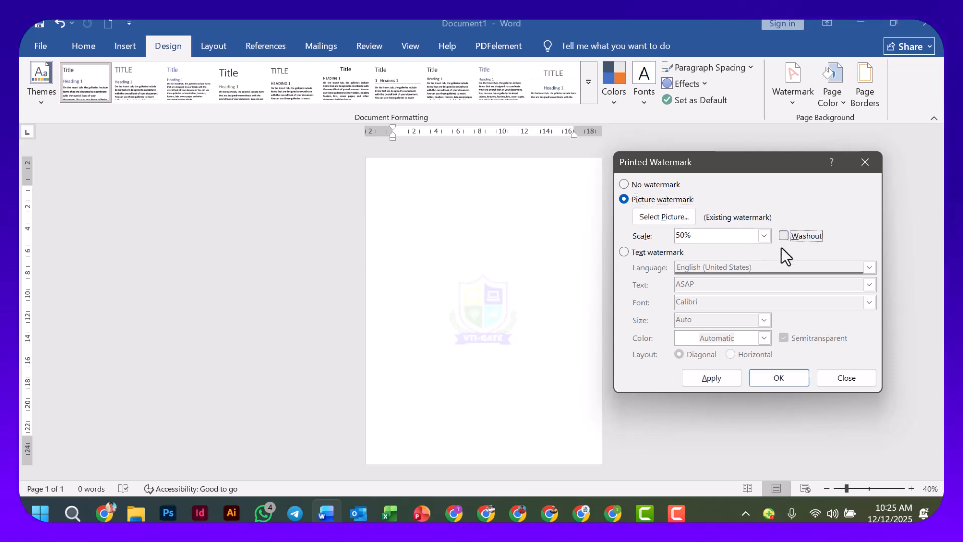
left_click(711, 378)
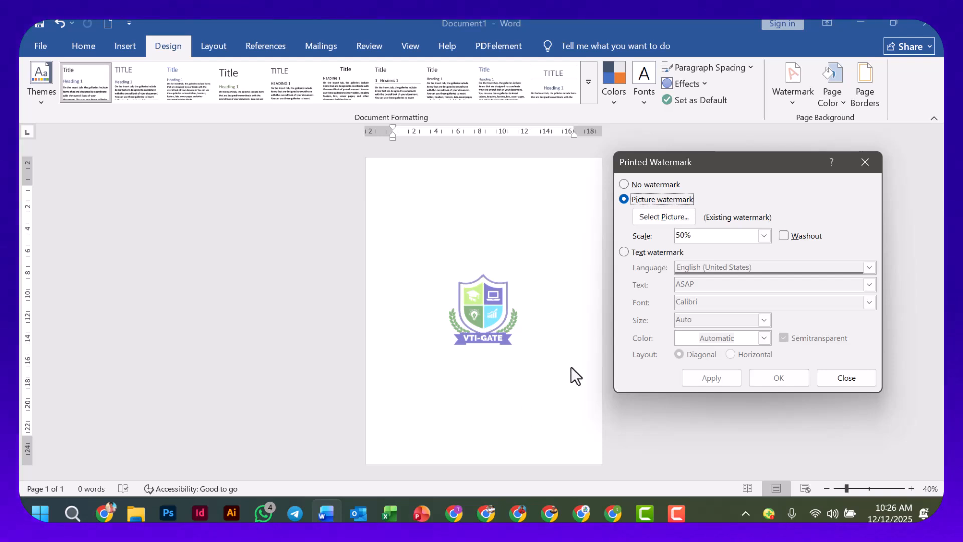
left_click(782, 237)
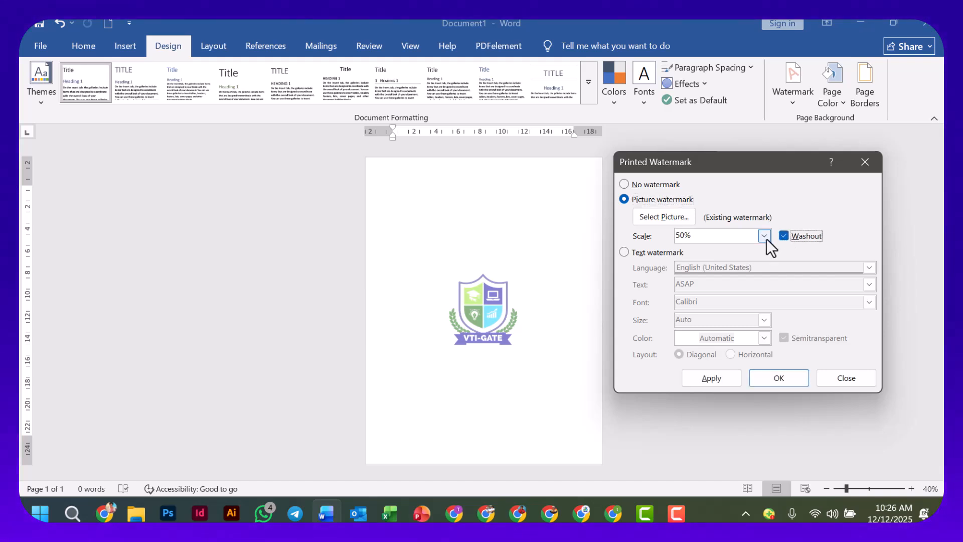
left_click(703, 382)
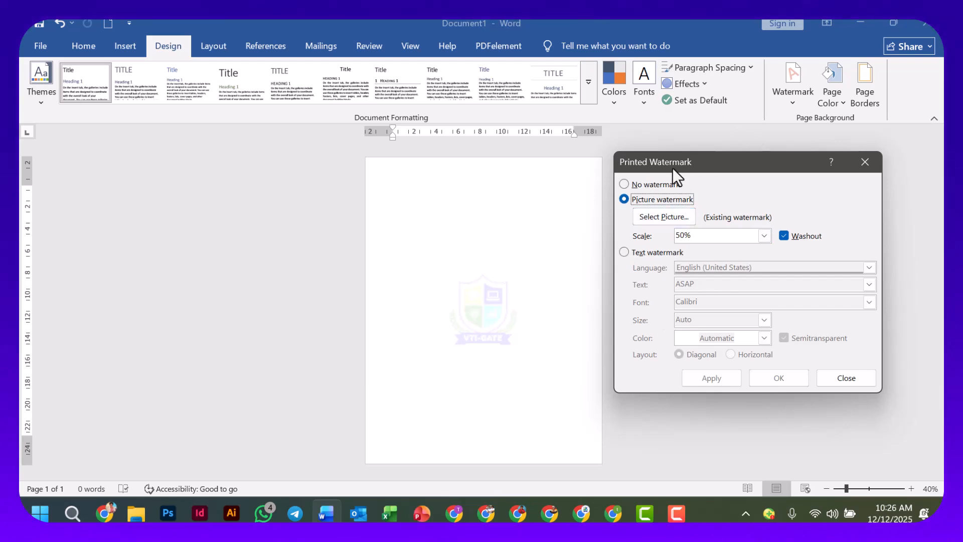
Switch from the picture to a text watermark and enter VTI-GATE as its text.
left_click_drag(691, 159, 680, 159)
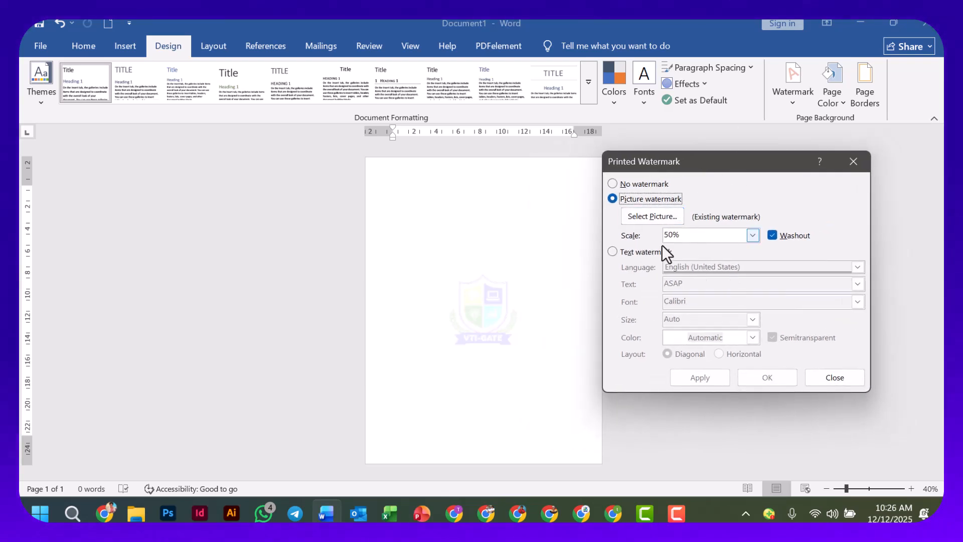
left_click(613, 251)
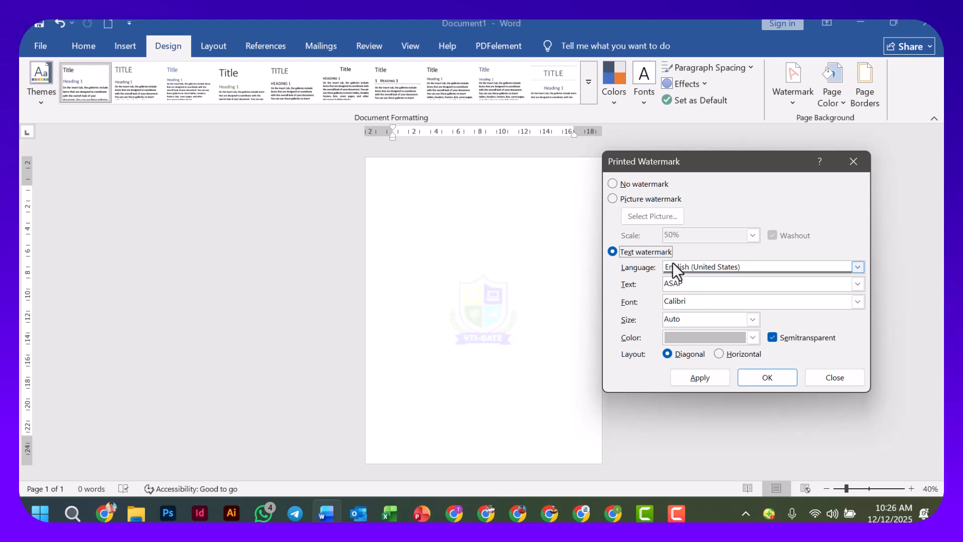
left_click_drag(697, 281, 624, 285)
type("VTI-GATE")
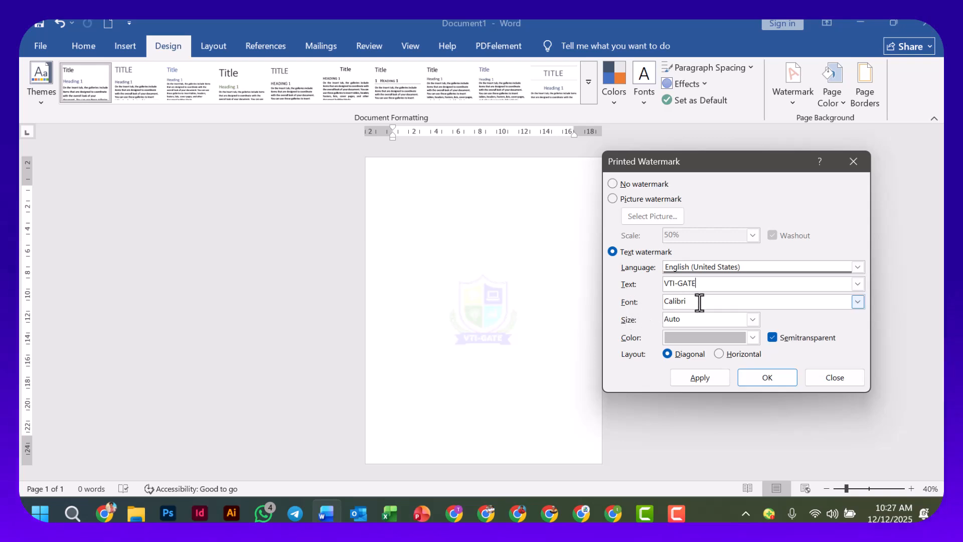
Set the text watermark's font to Century Gothic and its size to 90.
left_click(858, 301)
scroll(727, 336, "down", 3)
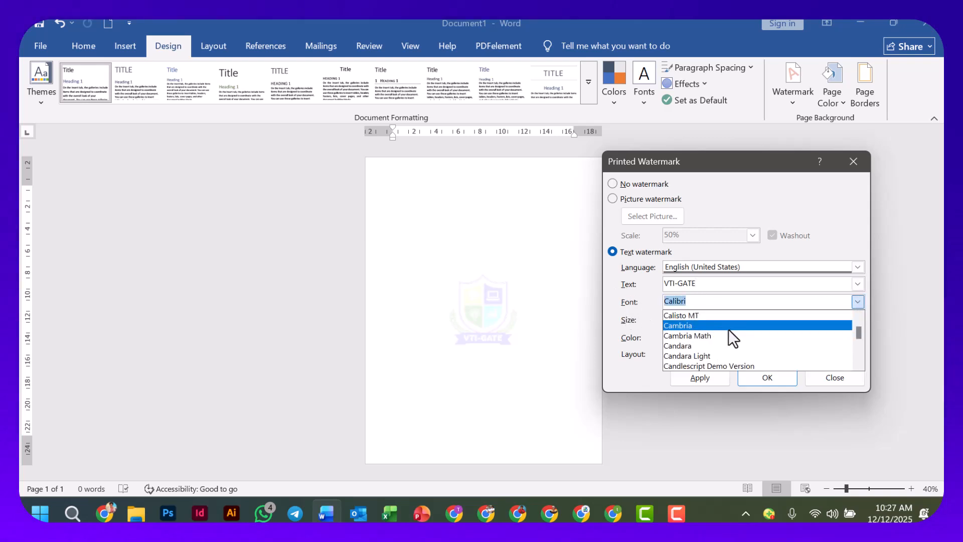
scroll(744, 330, "down", 7)
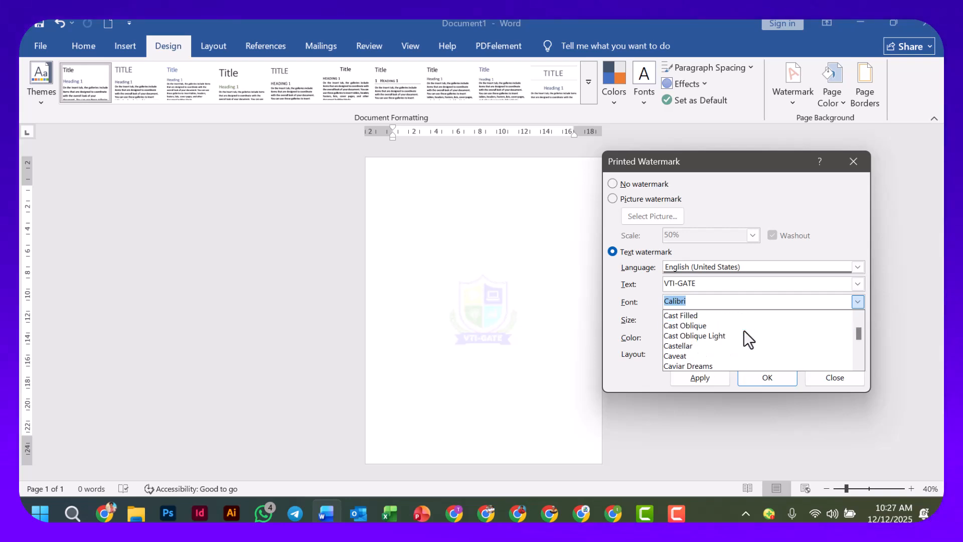
scroll(745, 332, "up", 1)
scroll(729, 336, "up", 1)
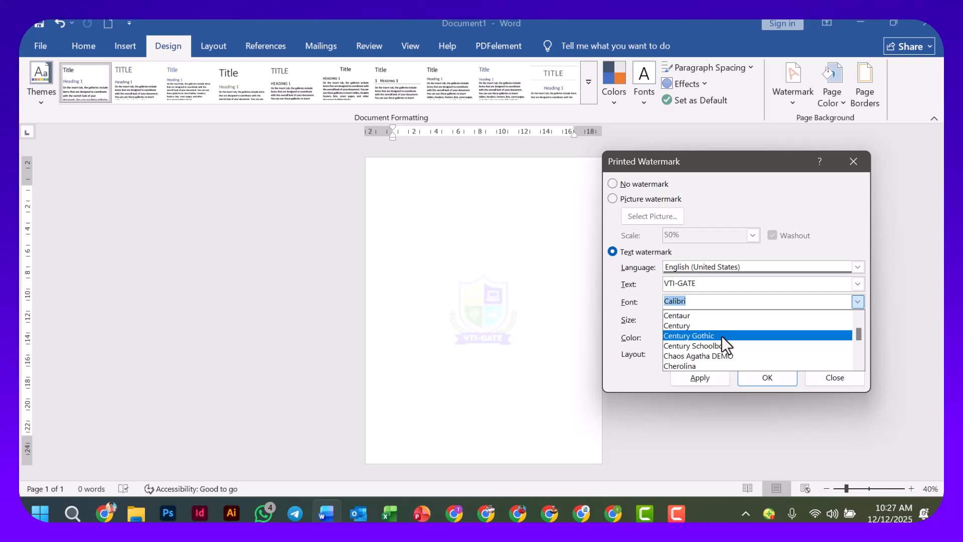
left_click(719, 335)
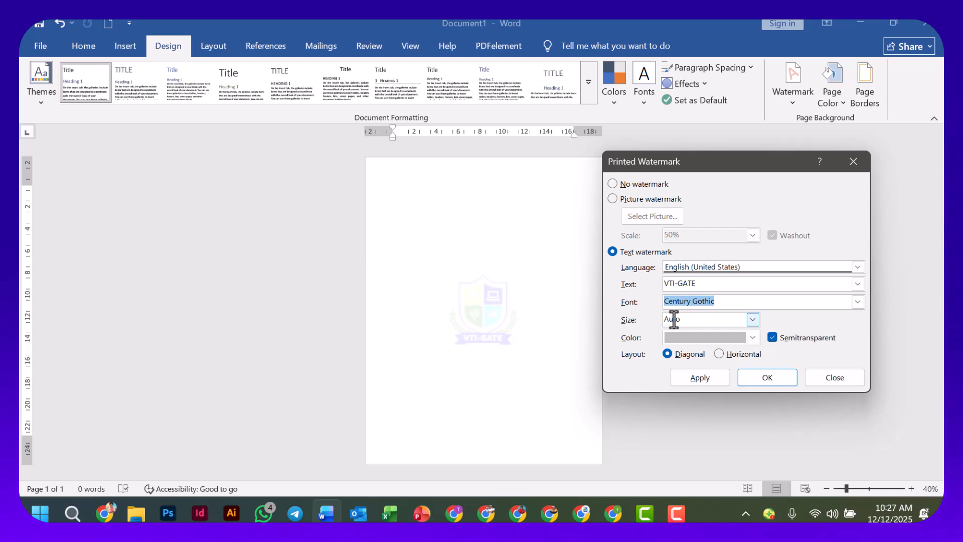
left_click(753, 320)
scroll(704, 371, "down", 5)
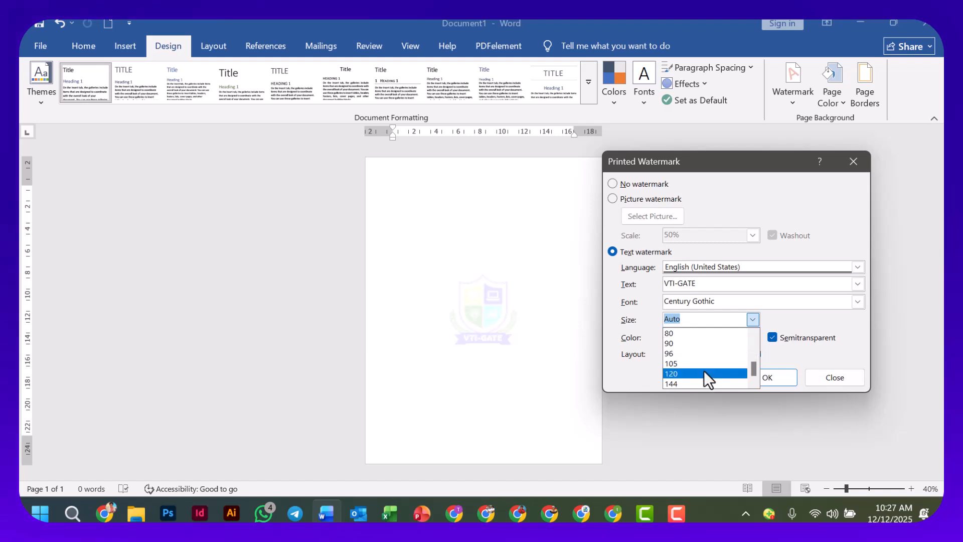
left_click(683, 342)
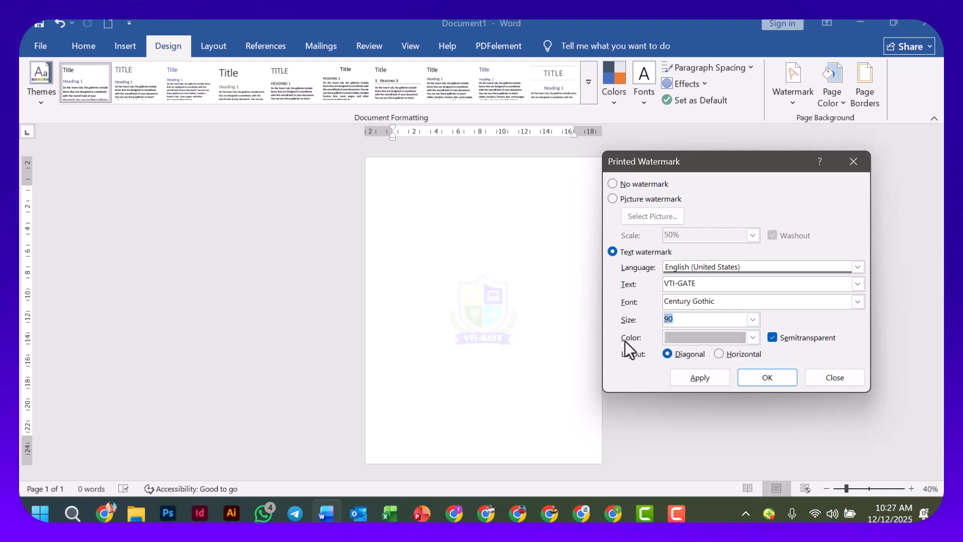
Color the text watermark with the darkest black theme shade and apply it in a diagonal layout.
left_click(753, 338)
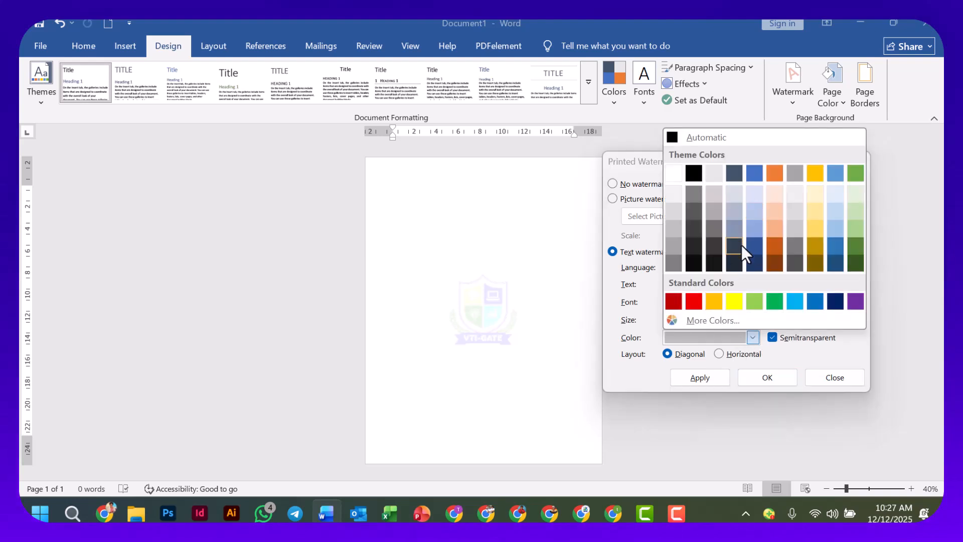
left_click(754, 338)
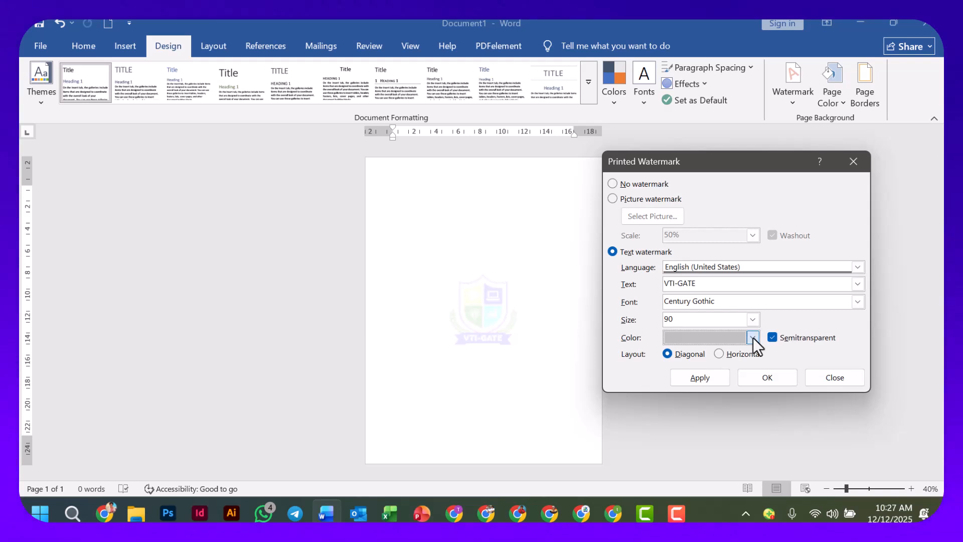
left_click(753, 339)
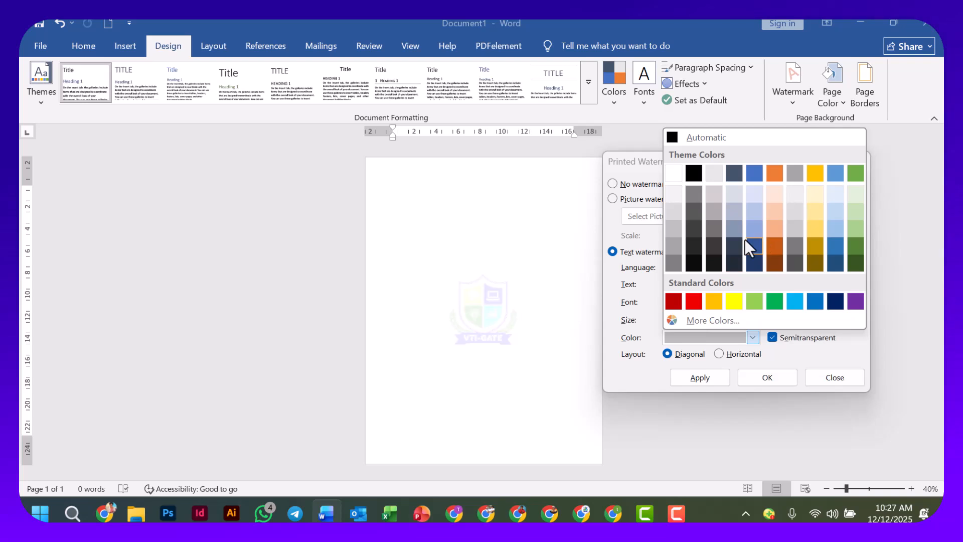
left_click(695, 263)
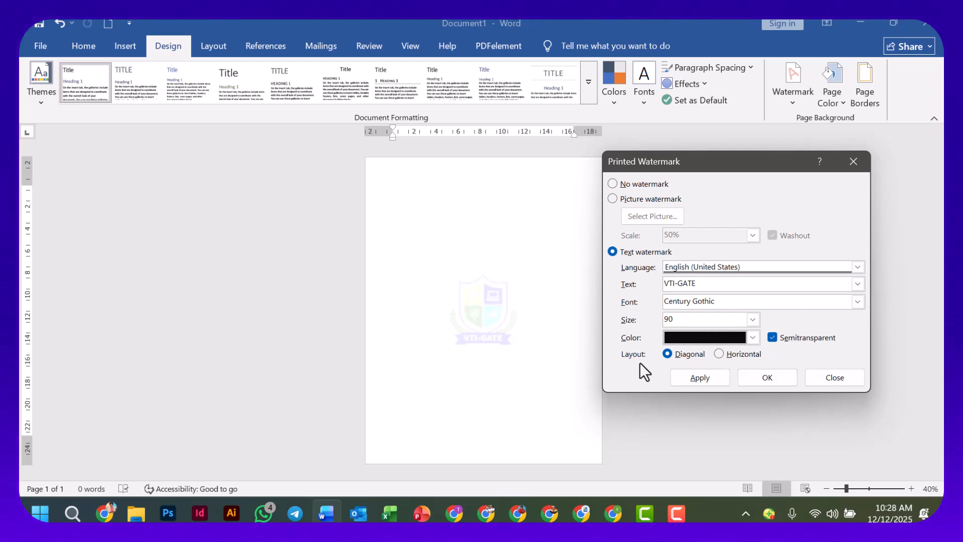
left_click(666, 352)
left_click(688, 377)
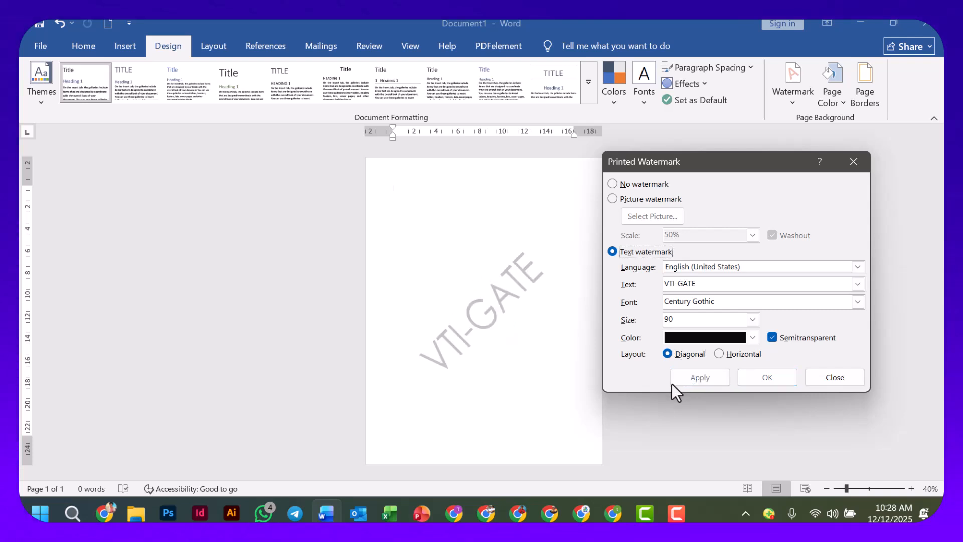
Try the VTI-GATE text watermark in a horizontal layout, and return it to diagonal.
left_click(719, 354)
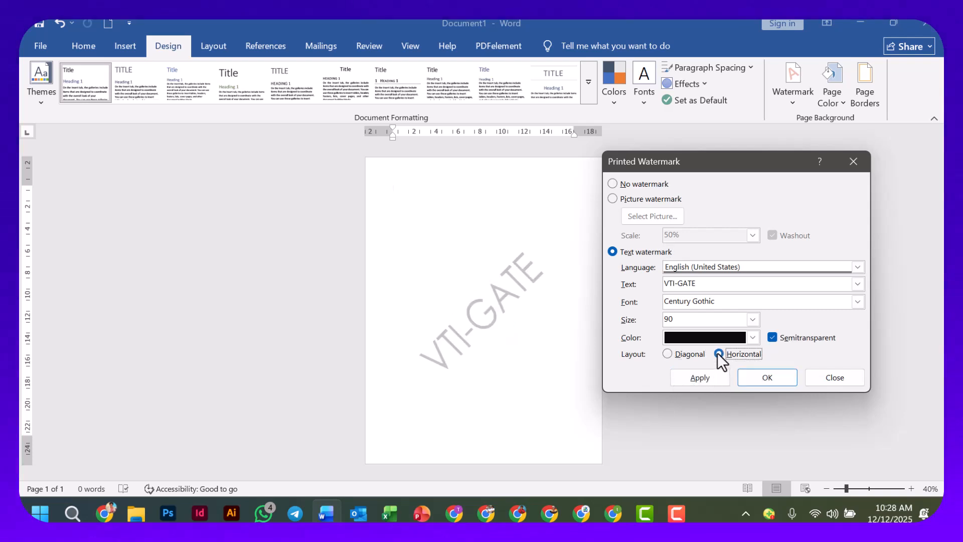
left_click(706, 377)
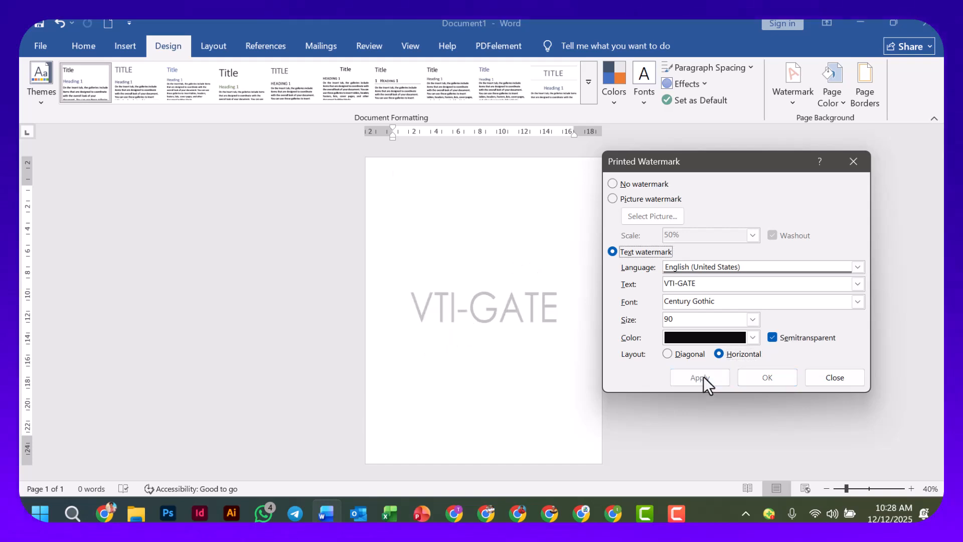
left_click(669, 354)
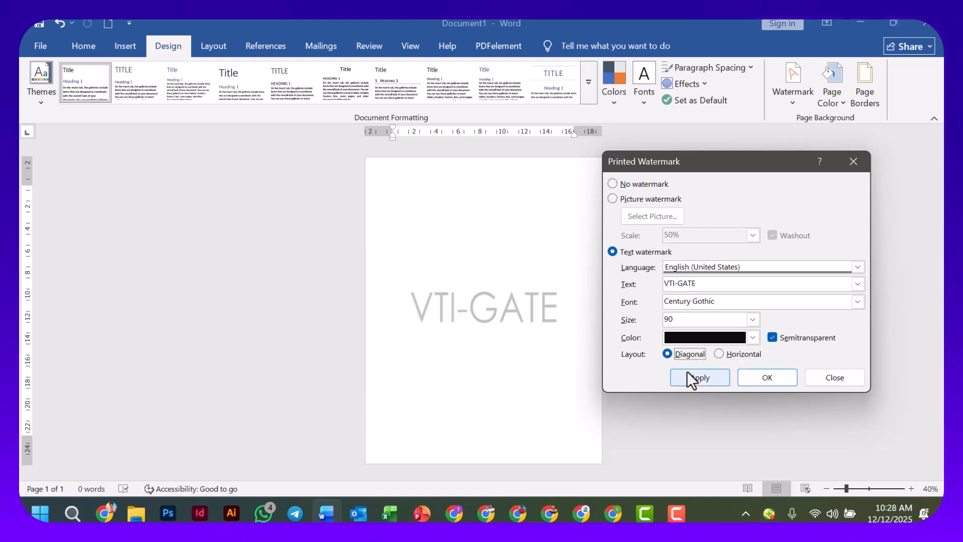
left_click(688, 376)
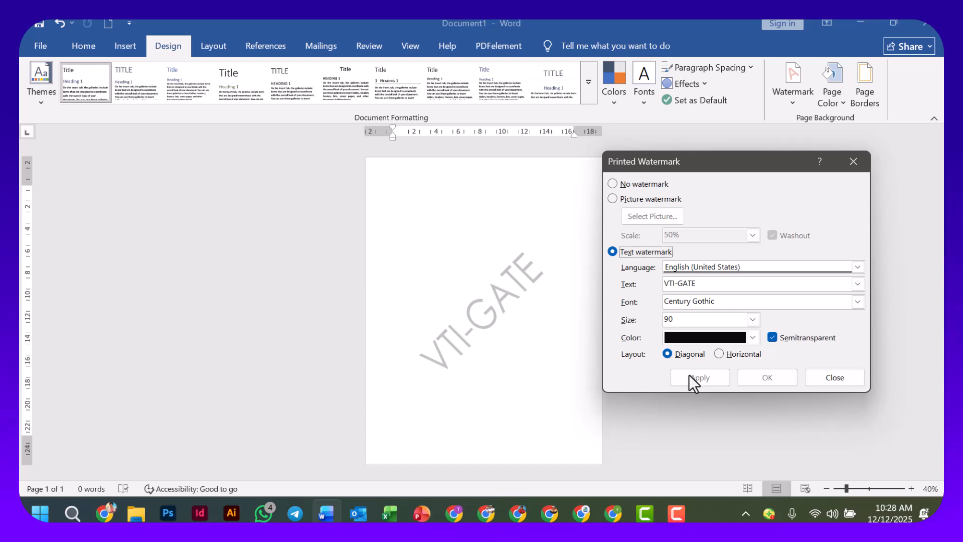
Apply the horizontal layout to the VTI-GATE text watermark and close the watermark settings.
left_click(721, 355)
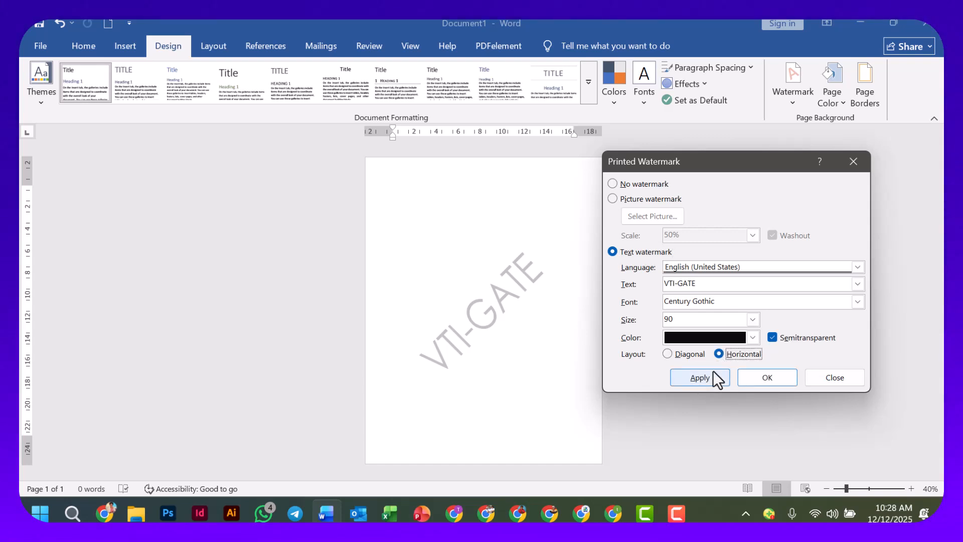
left_click(709, 376)
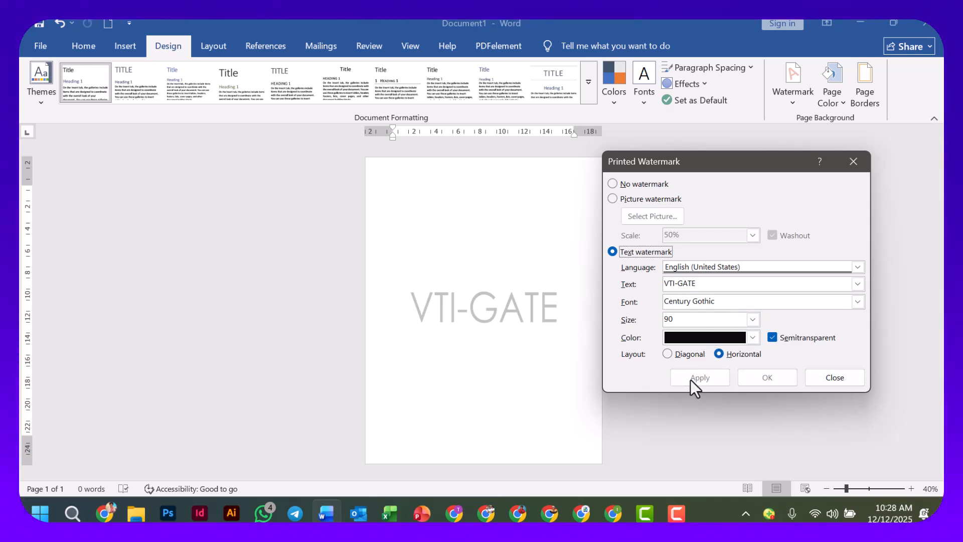
left_click(845, 376)
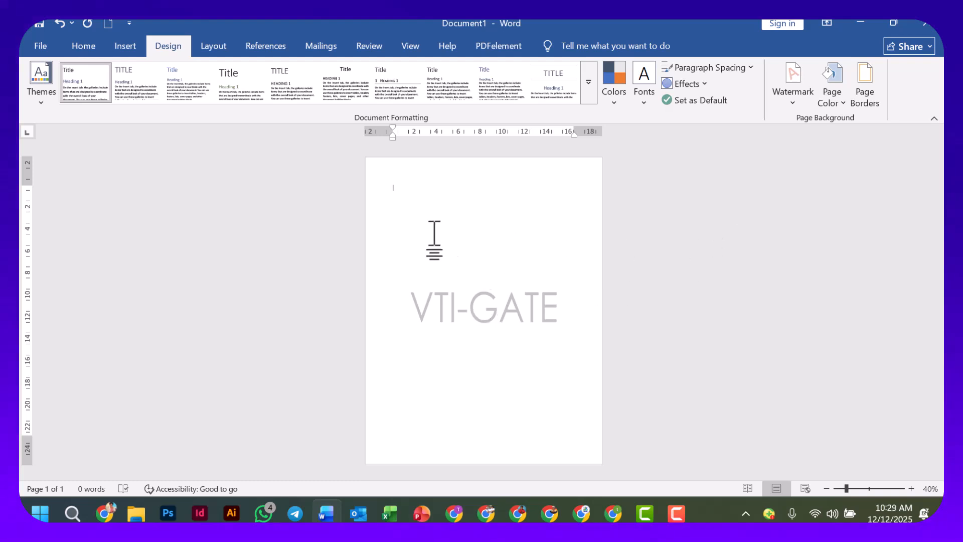
Open the recent document TRAINER NOTES FOR GRAPHIC DESIGN PUBLICATIONS.docx.
left_click(40, 48)
scroll(271, 356, "down", 2)
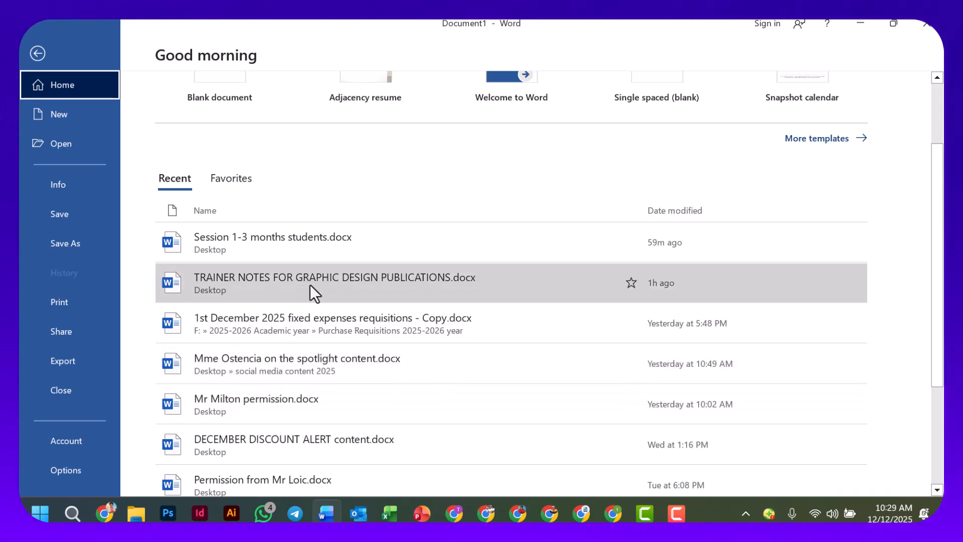
left_click(311, 284)
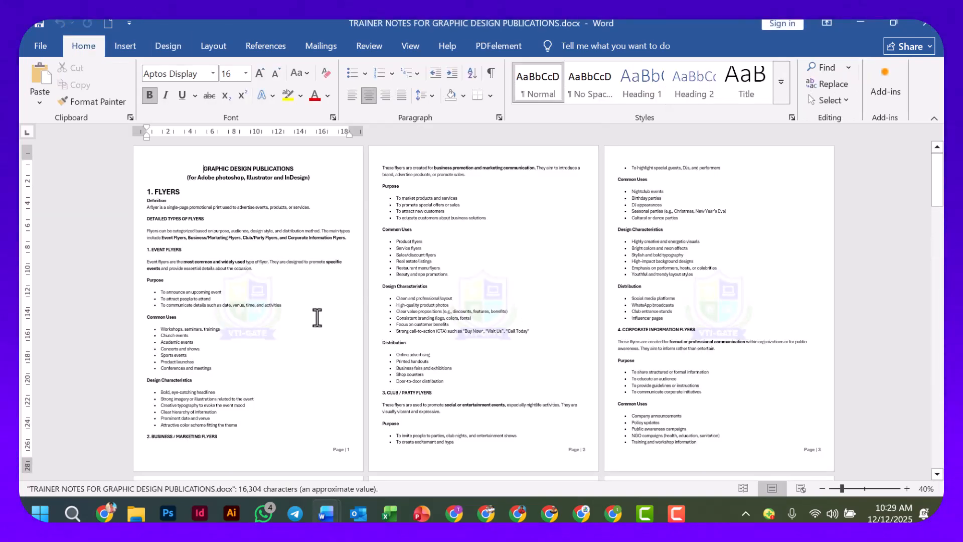
Examine how the logo watermark sits behind the text on the pages of the trainer notes.
scroll(317, 317, "up", 3)
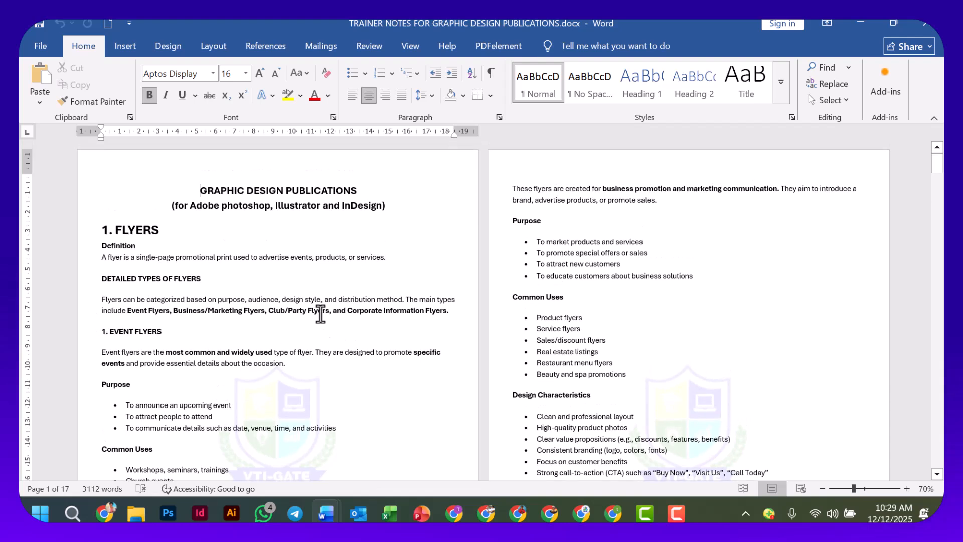
scroll(320, 312, "down", 2)
scroll(321, 306, "down", 1)
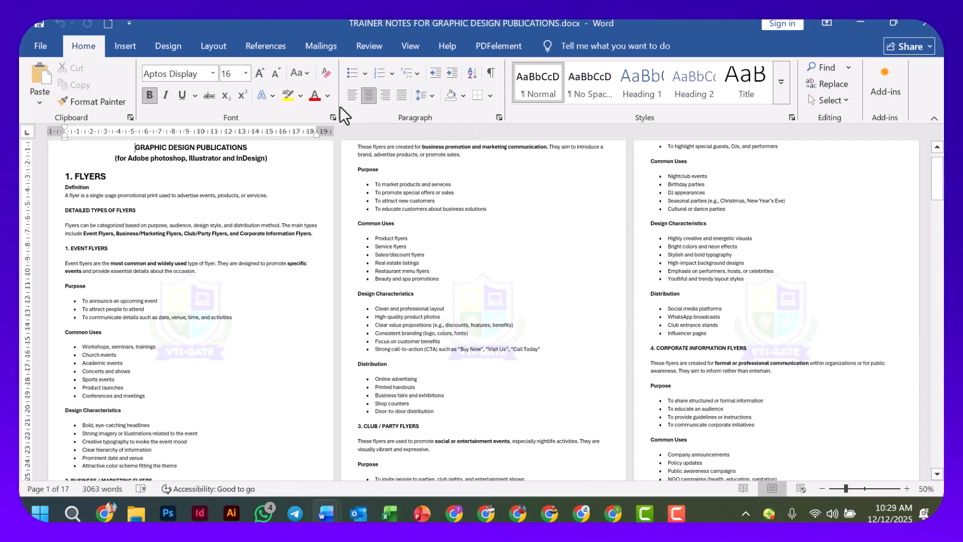
scroll(240, 301, "up", 3)
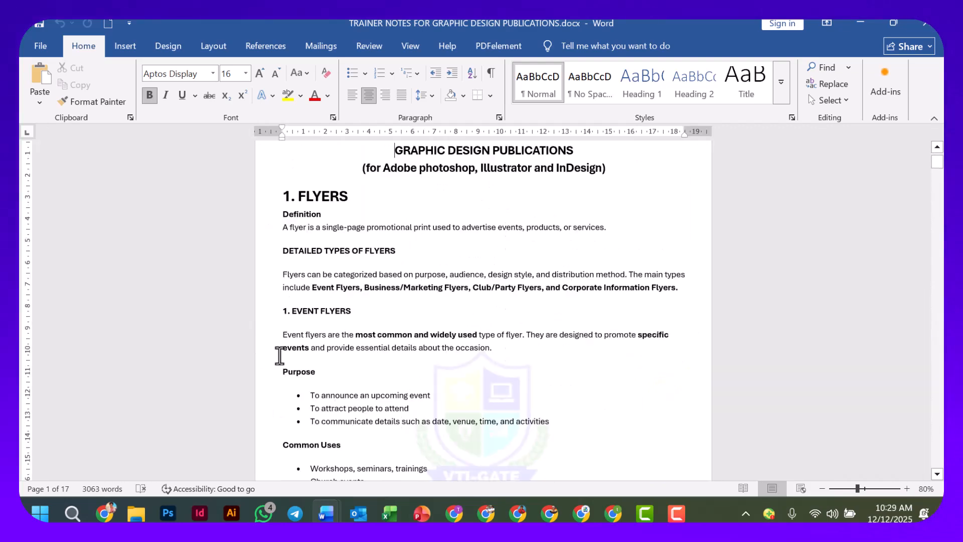
scroll(445, 355, "up", 1)
scroll(462, 344, "down", 3)
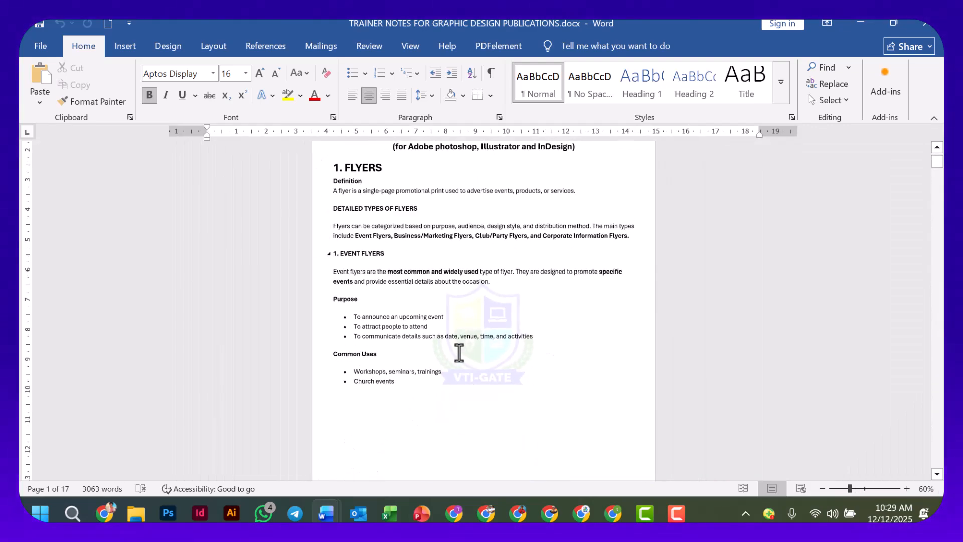
scroll(459, 353, "up", 1)
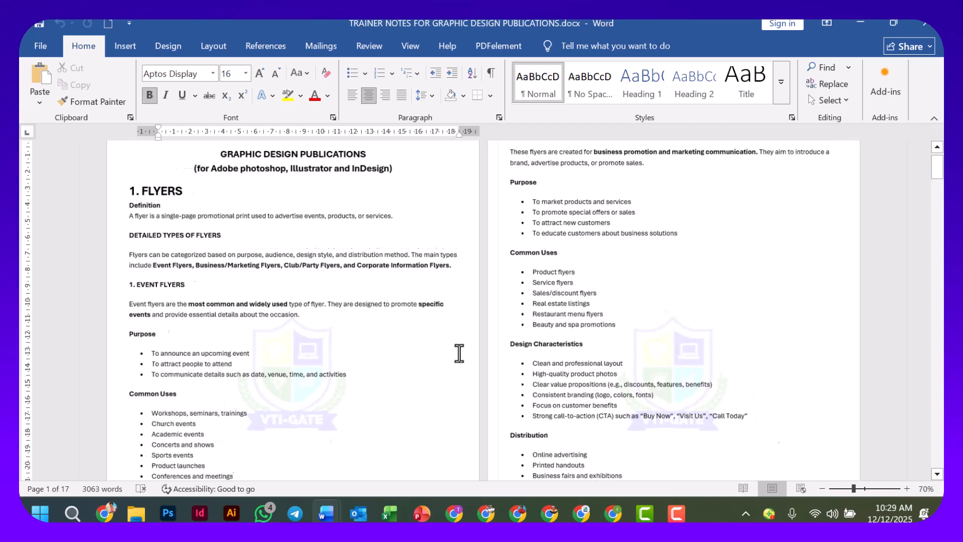
scroll(459, 353, "up", 6)
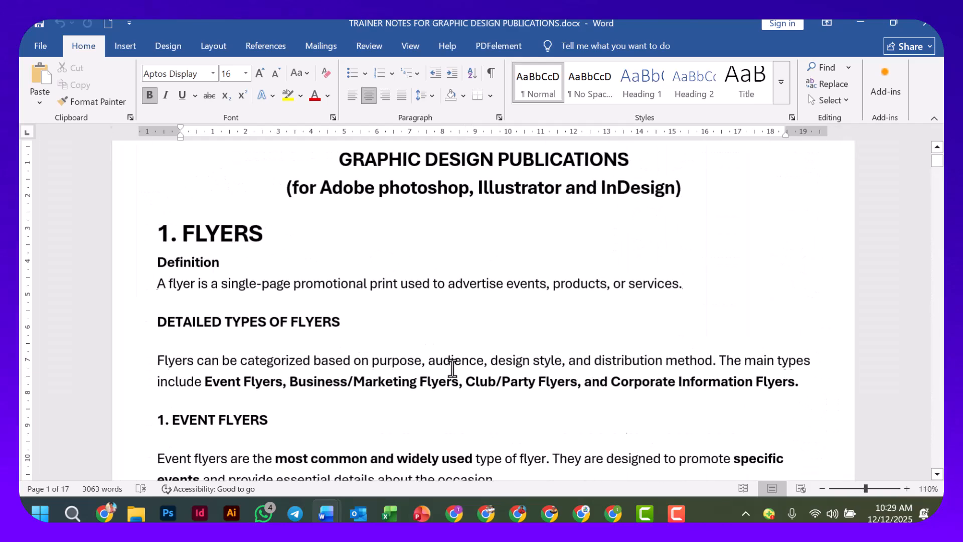
Remove the existing VTI-GATE logo watermark from all pages of the trainer notes.
scroll(453, 368, "down", 8)
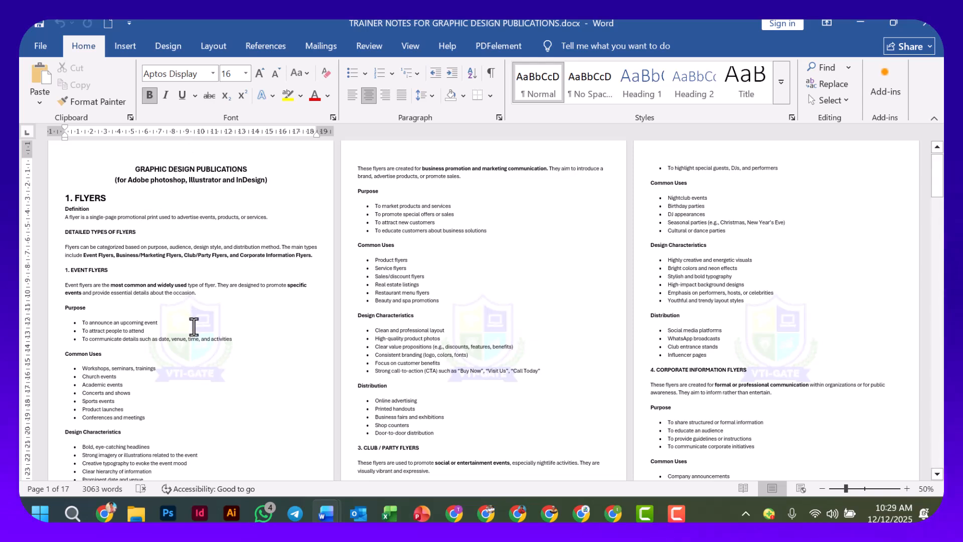
left_click(171, 45)
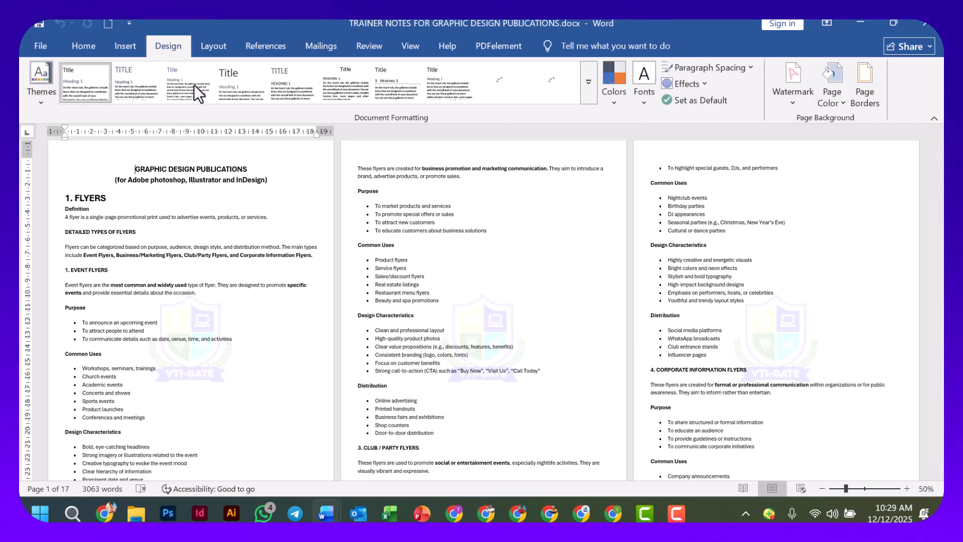
left_click(793, 105)
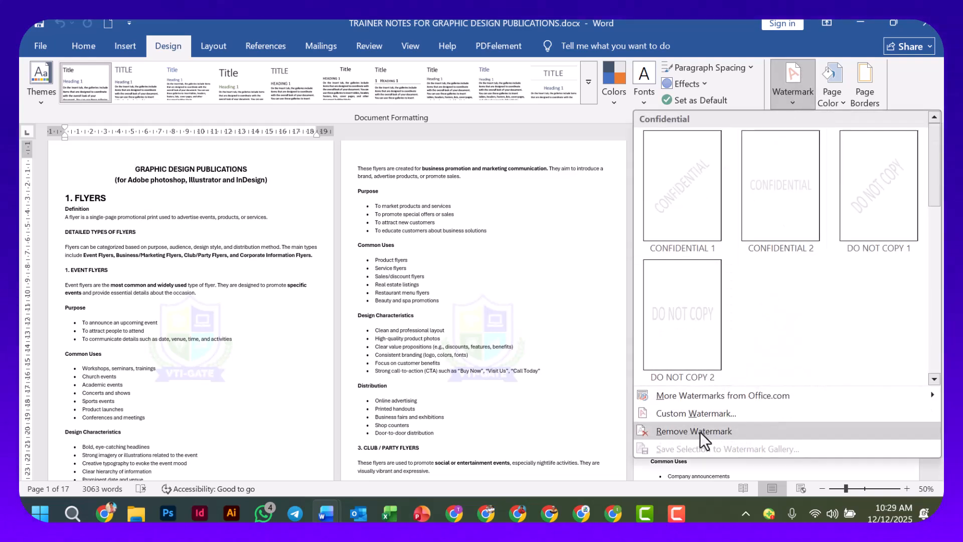
left_click(700, 432)
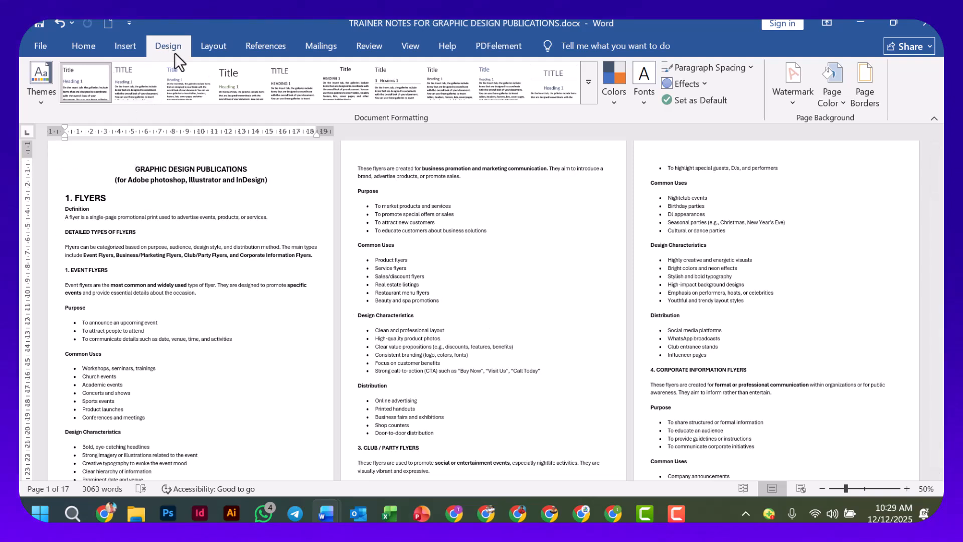
Set up a custom text watermark reading VTI-GATE and make its color black.
left_click(791, 102)
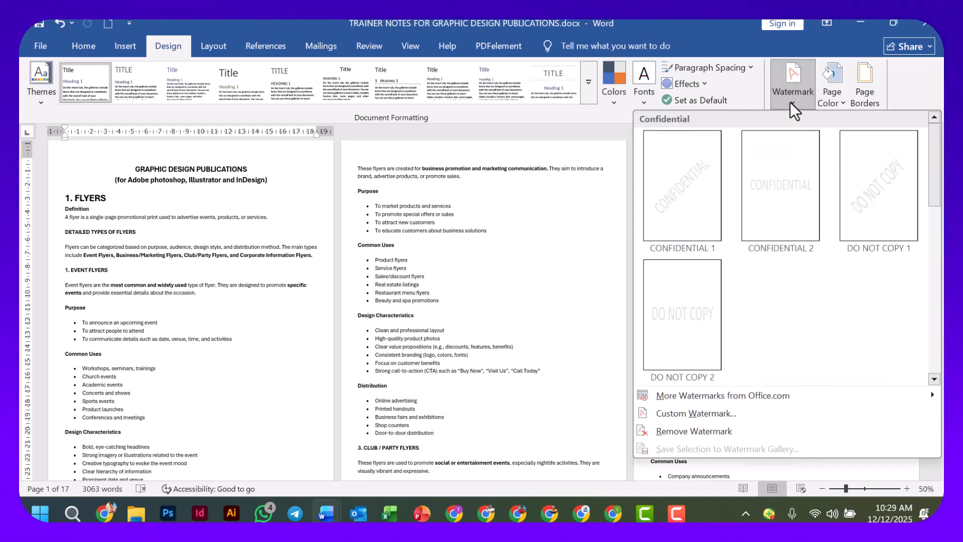
left_click(700, 414)
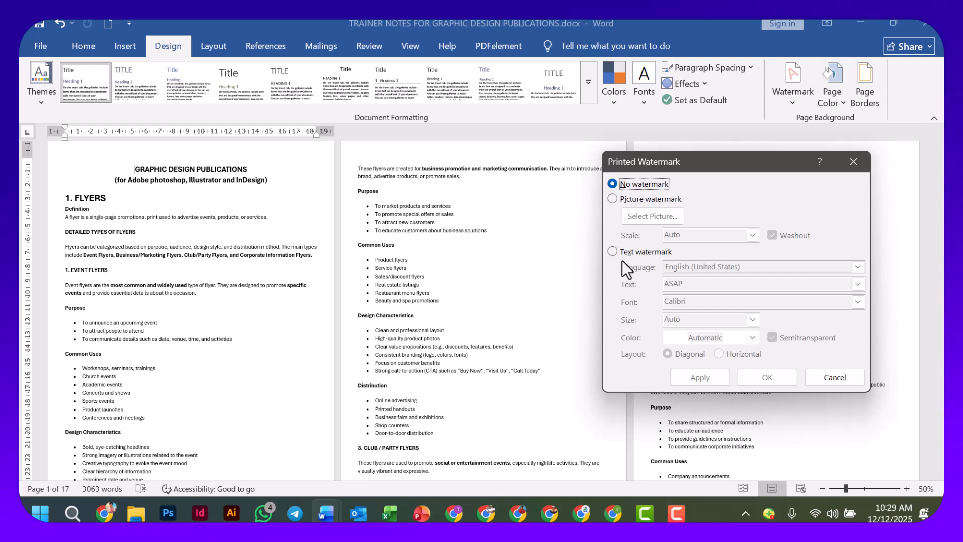
left_click(612, 252)
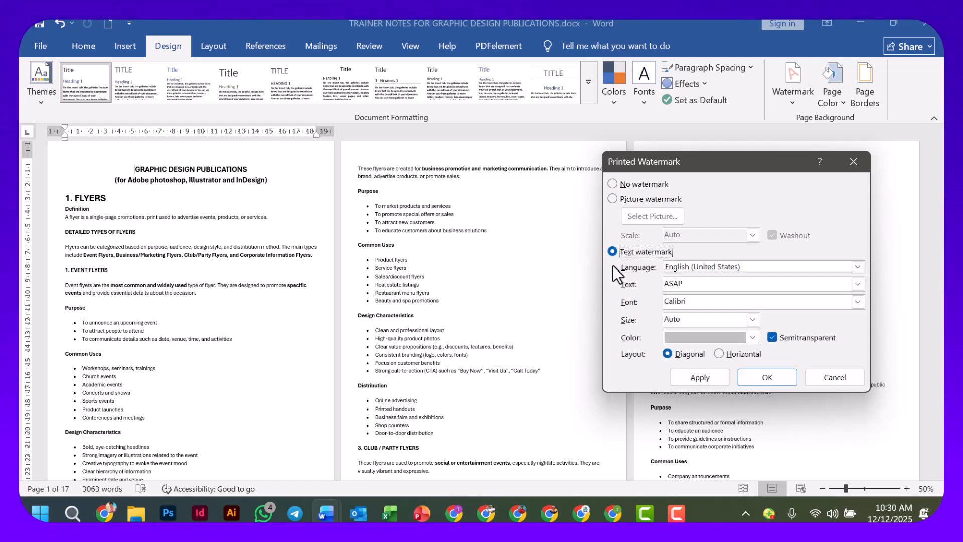
left_click(692, 284)
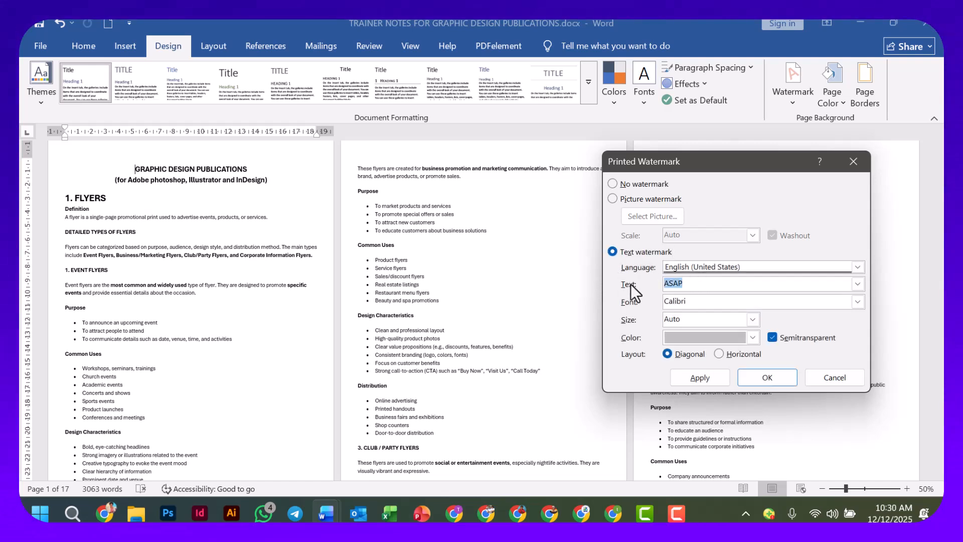
type("VTI")
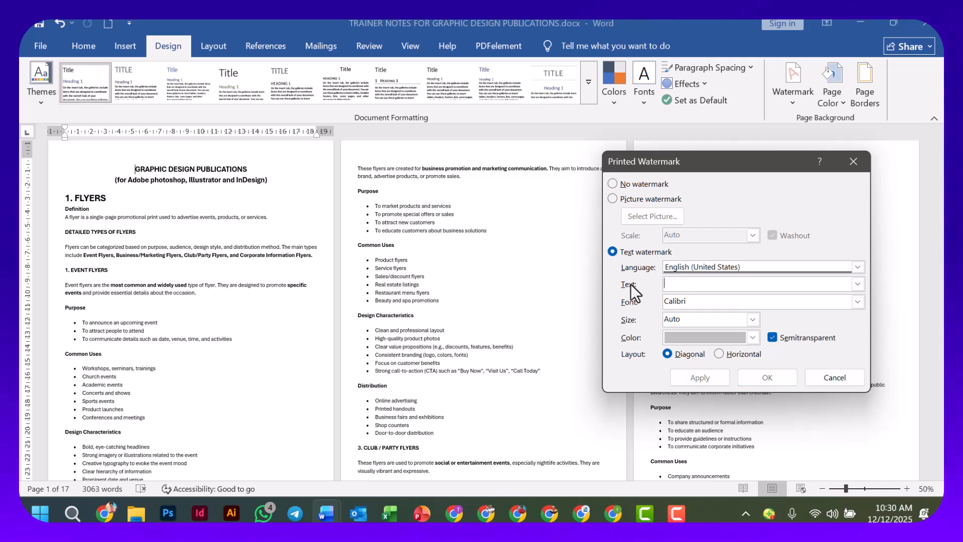
type("-GATE")
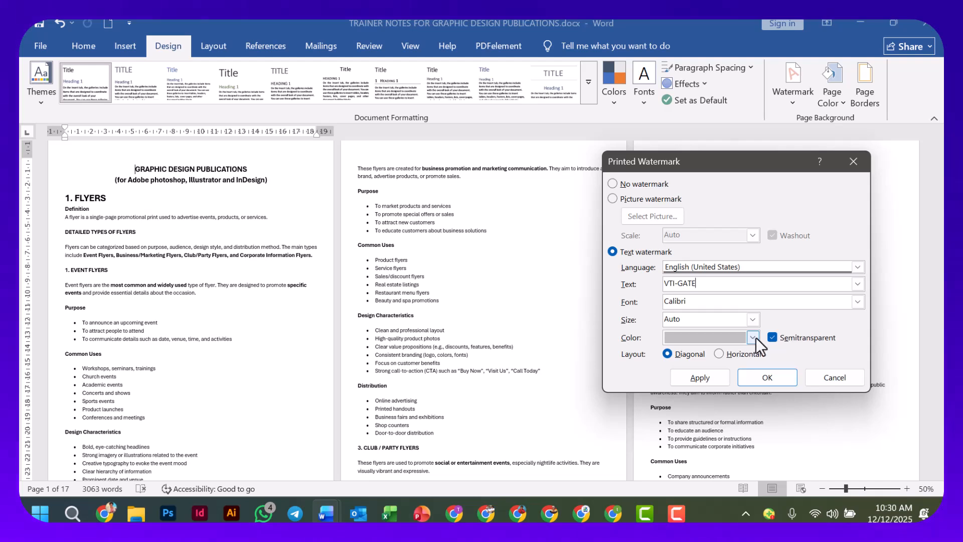
left_click(756, 338)
left_click(700, 261)
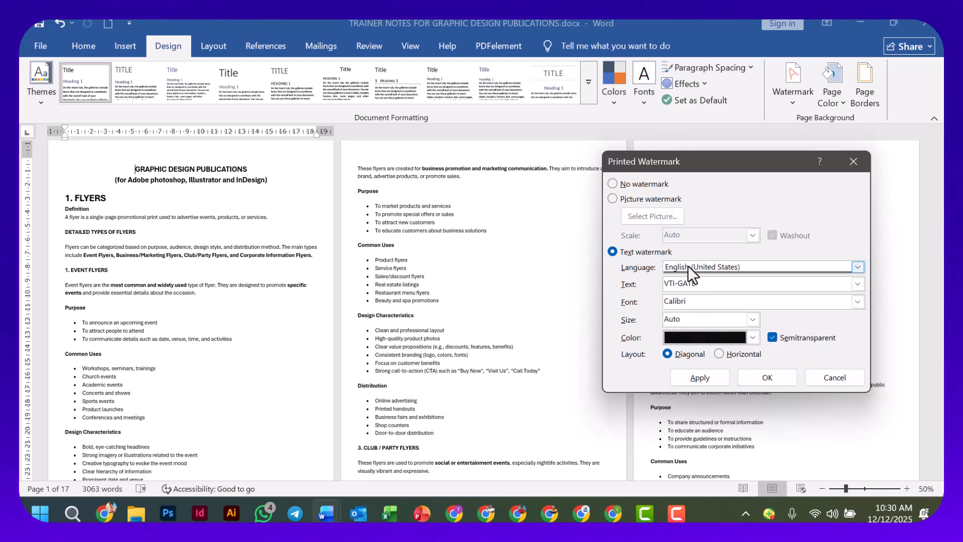
Set the text watermark's font to Cascadia Mono and its size to 80, apply it diagonally, and close the watermark settings.
left_click(857, 301)
scroll(735, 333, "down", 4)
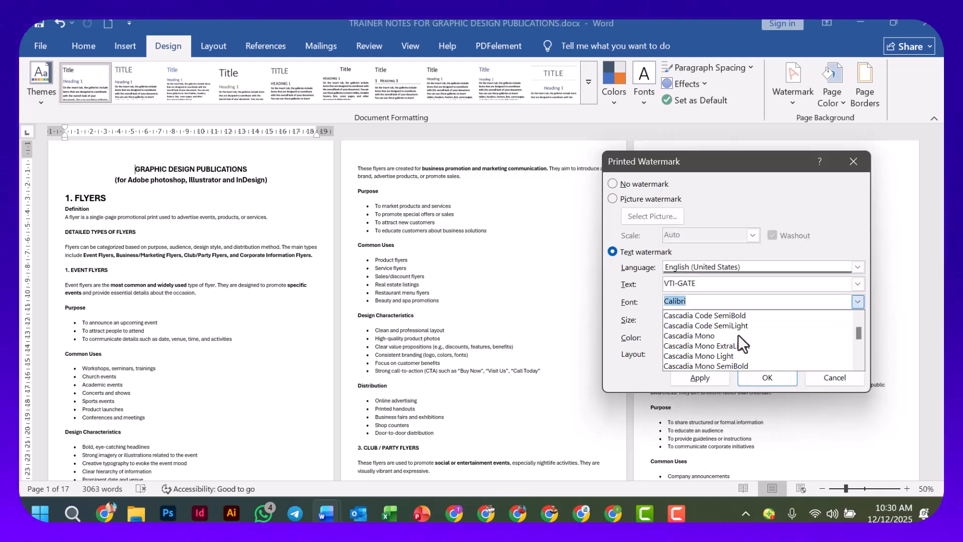
left_click(713, 336)
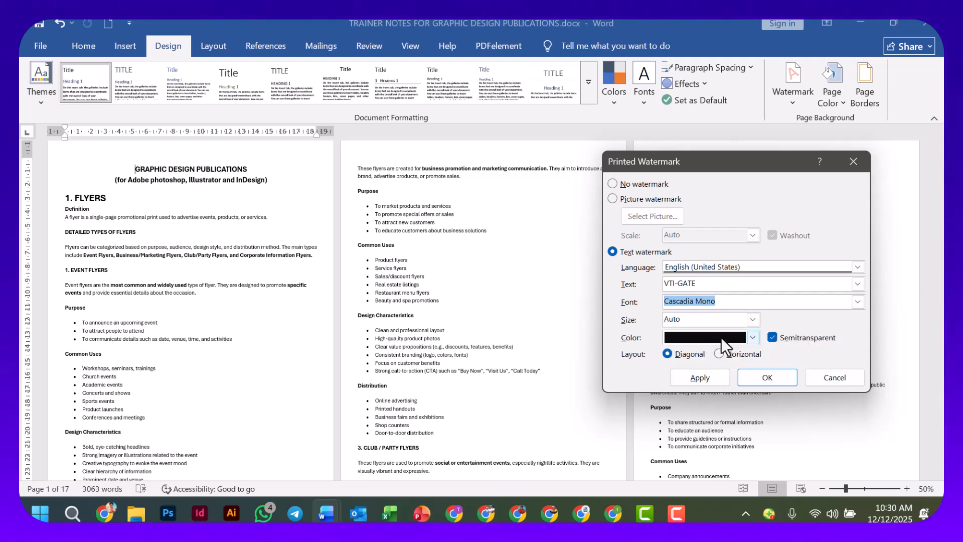
left_click(752, 319)
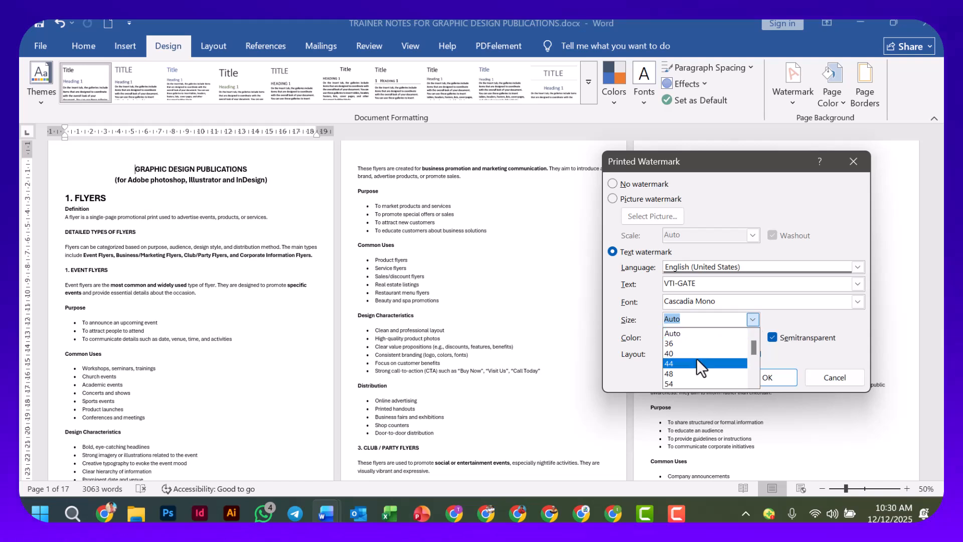
scroll(703, 365, "down", 1)
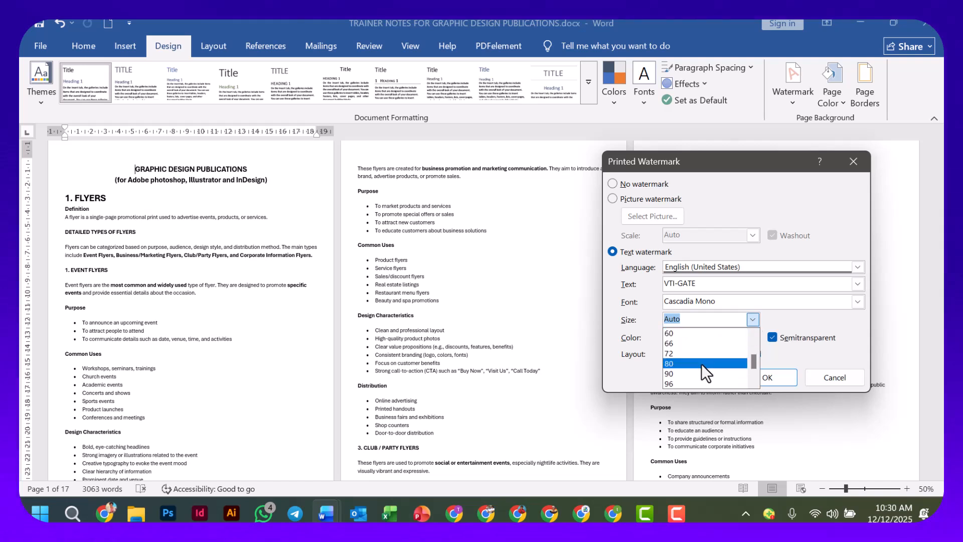
left_click(701, 363)
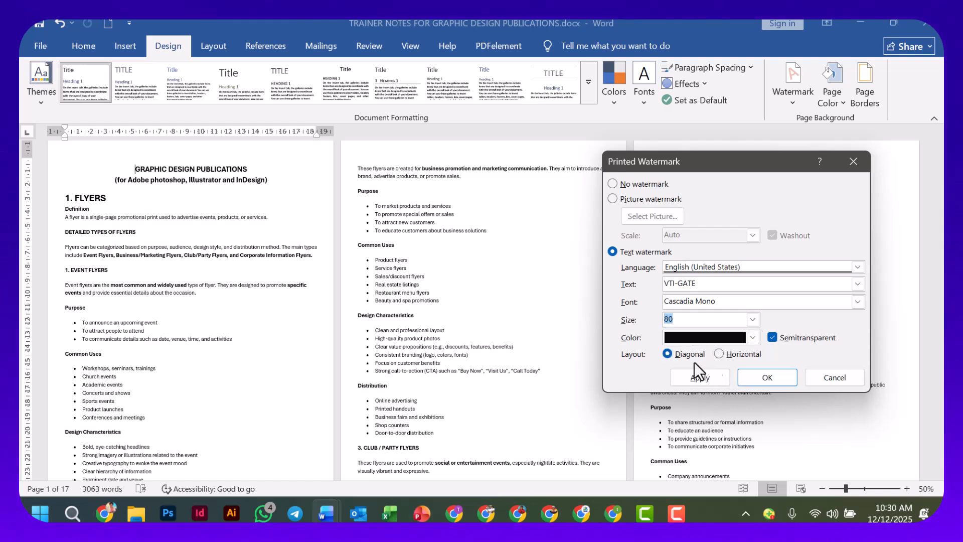
left_click(694, 378)
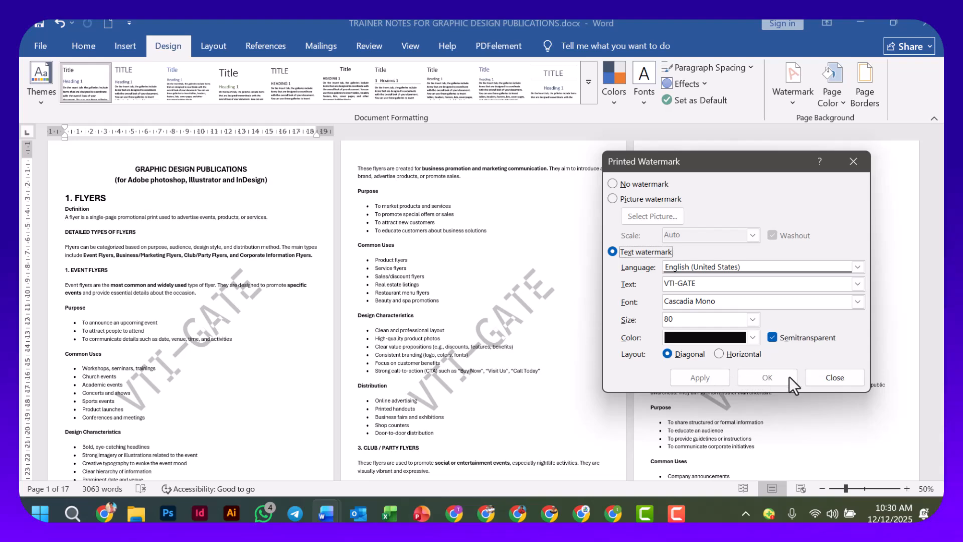
left_click(823, 378)
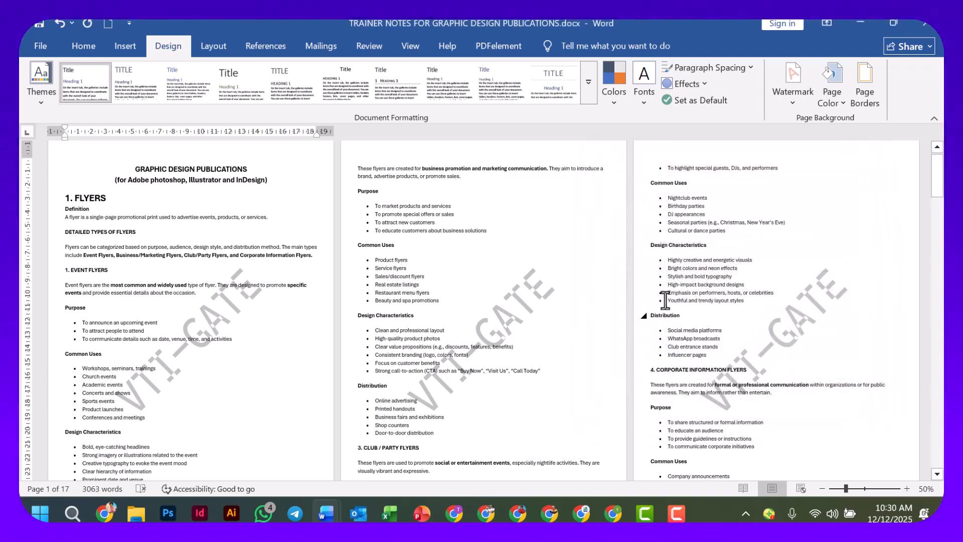
Examine how the diagonal VTI-GATE text watermark sits behind the text on the first two pages.
scroll(441, 361, "up", 3, "ctrl")
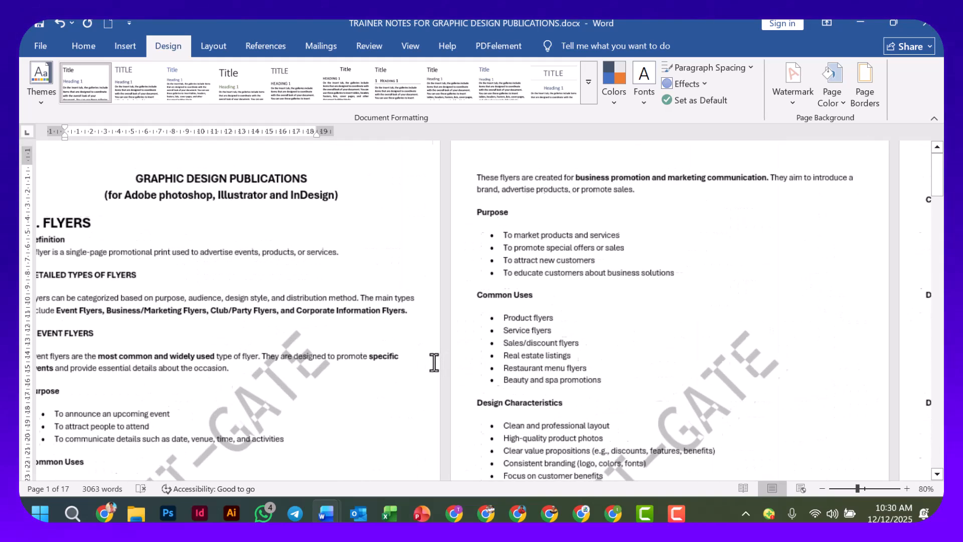
scroll(542, 371, "down", 1)
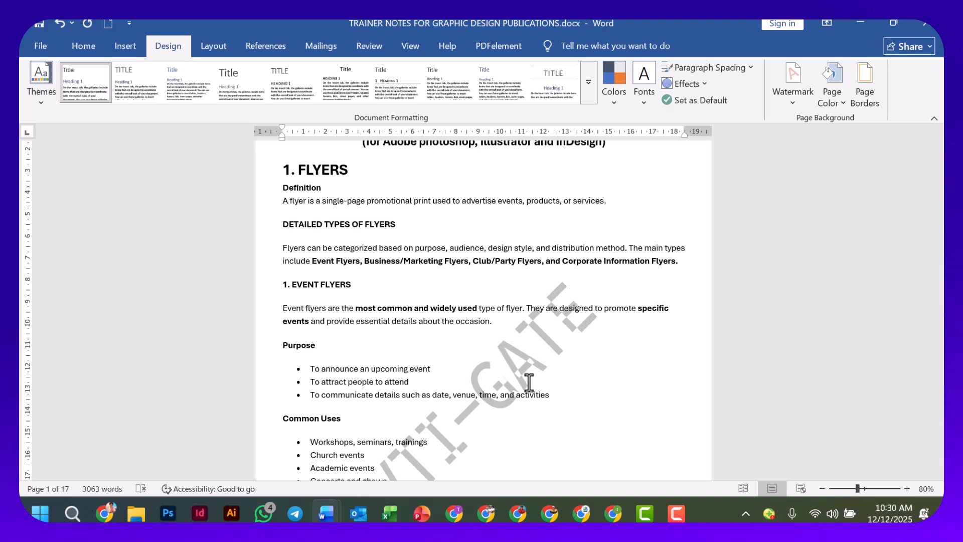
scroll(529, 382, "down", 10)
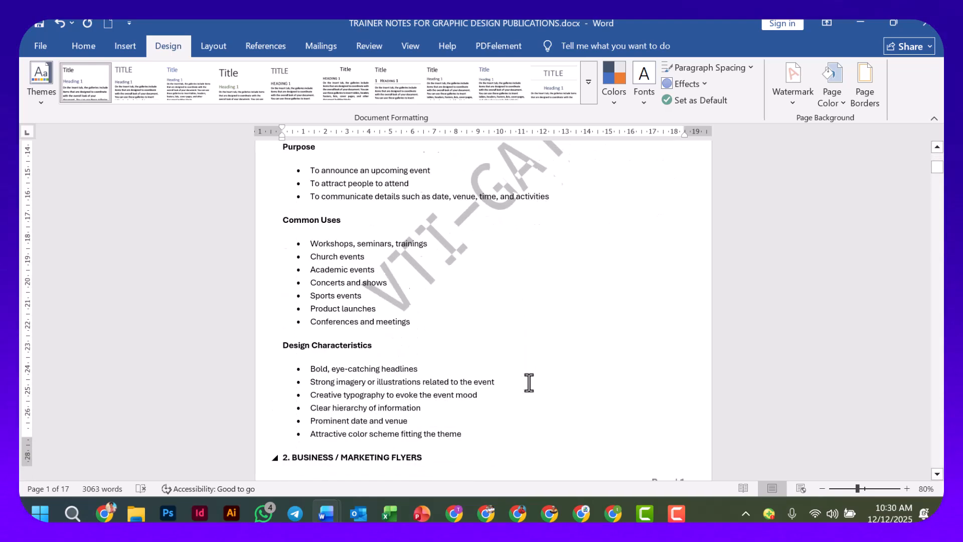
scroll(528, 381, "down", 7)
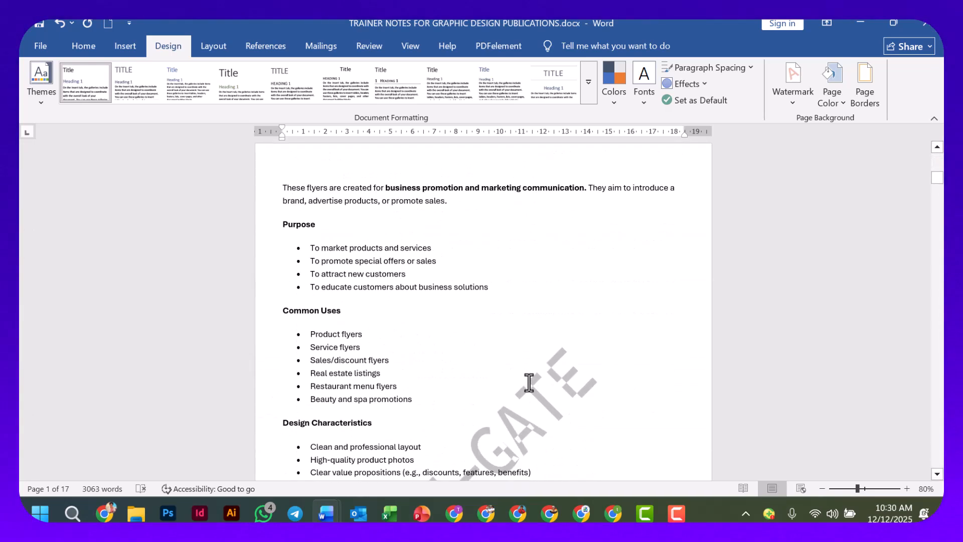
scroll(529, 382, "down", 3)
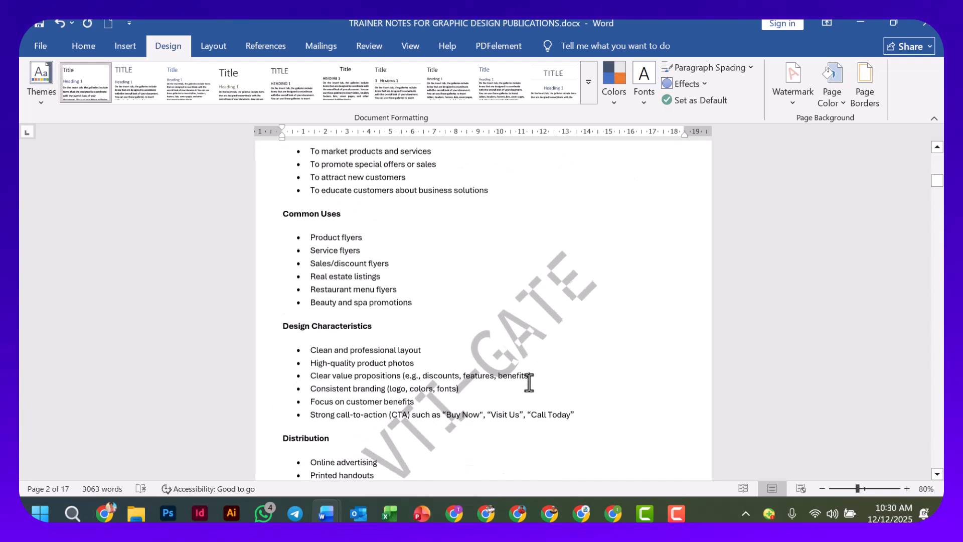
scroll(529, 382, "down", 2)
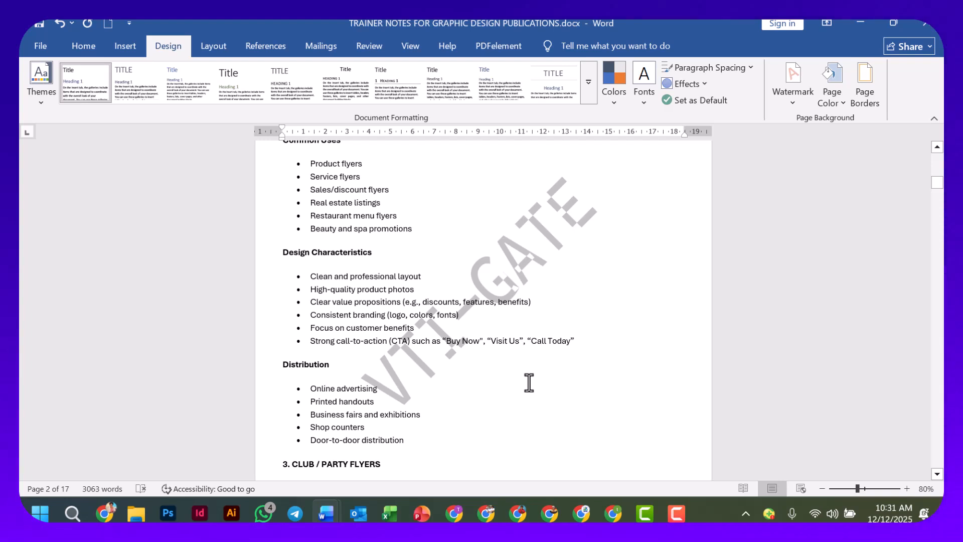
mouse_move(676, 513)
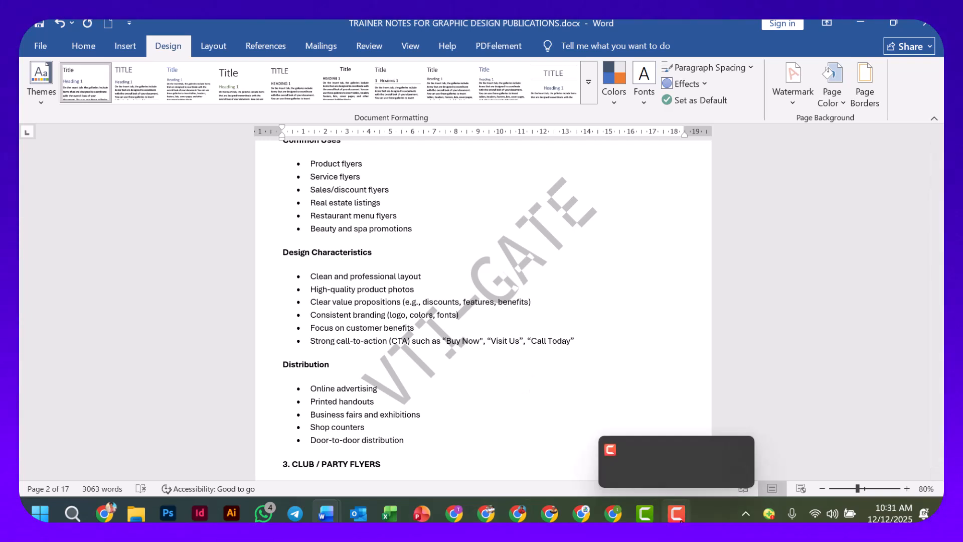
left_click(668, 444)
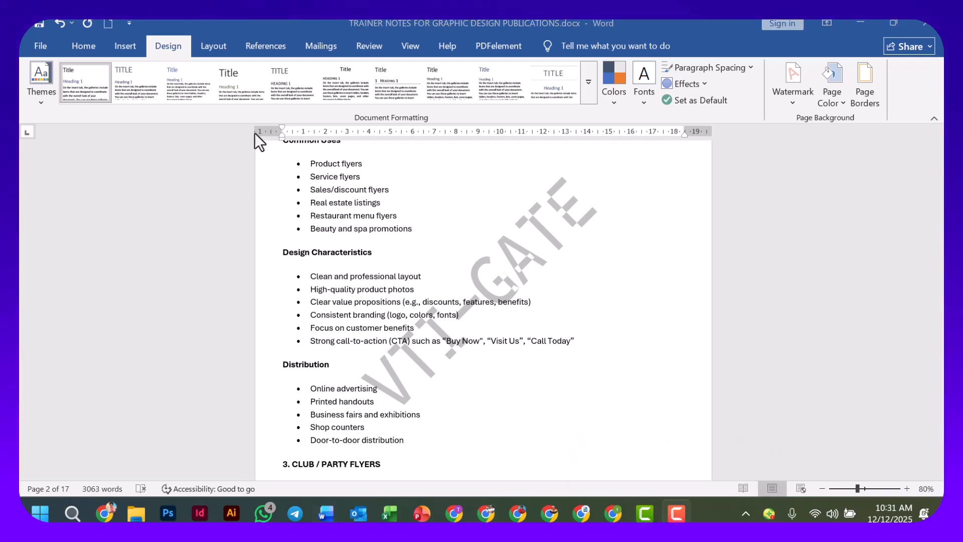